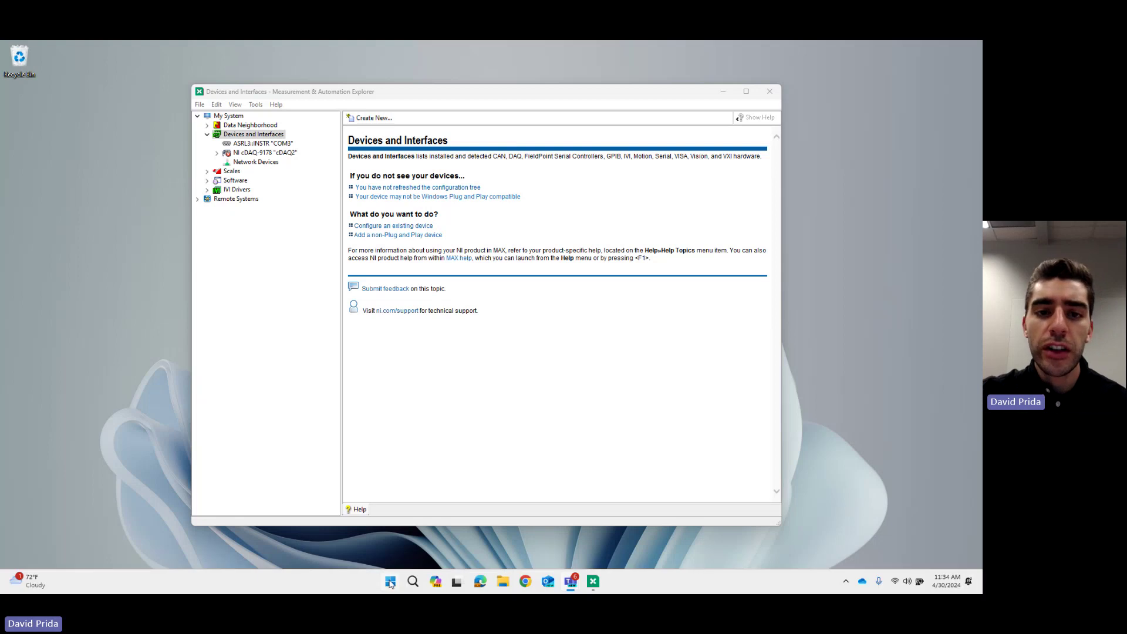
- Search the Start menu for 'ni ma', then dismiss the search and return to NI MAX
click(391, 581)
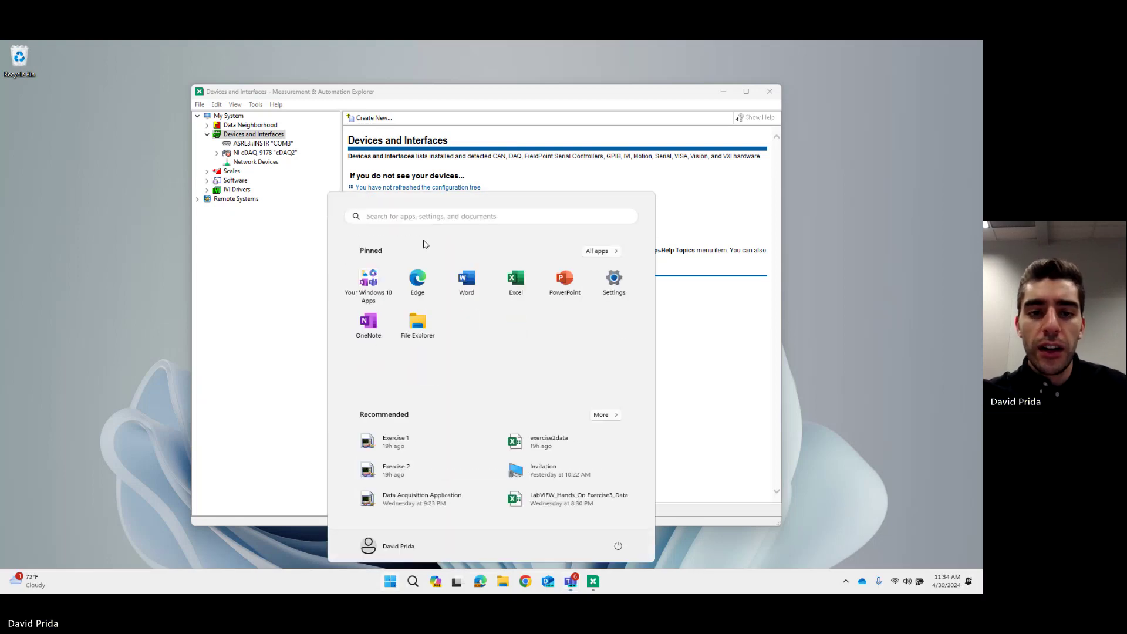
click(423, 218)
text(ni ma)
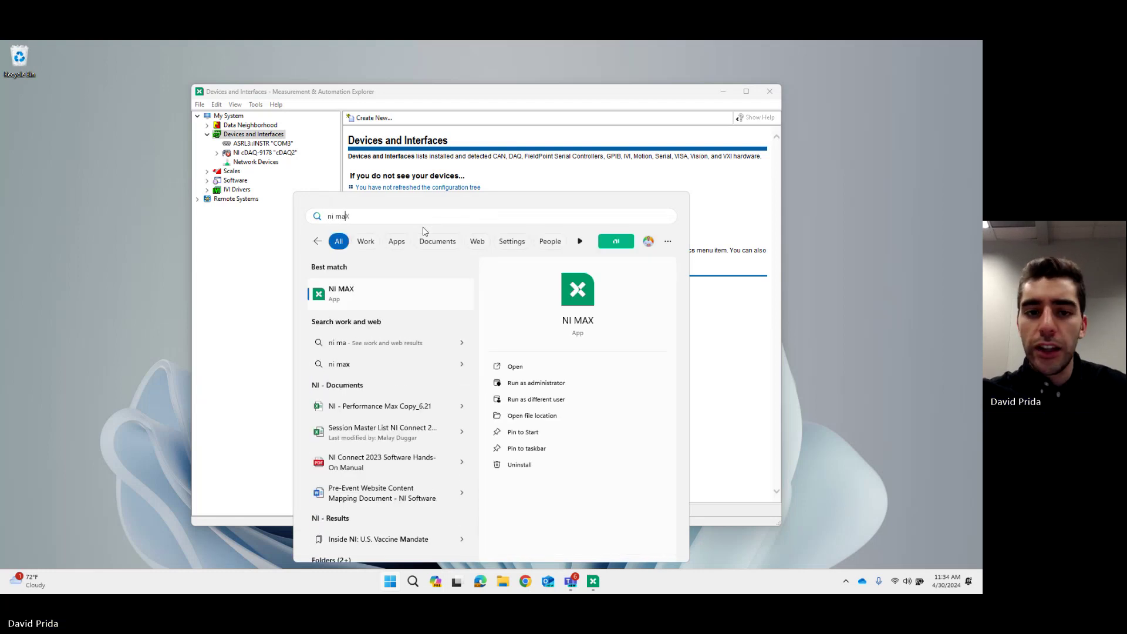
click(495, 172)
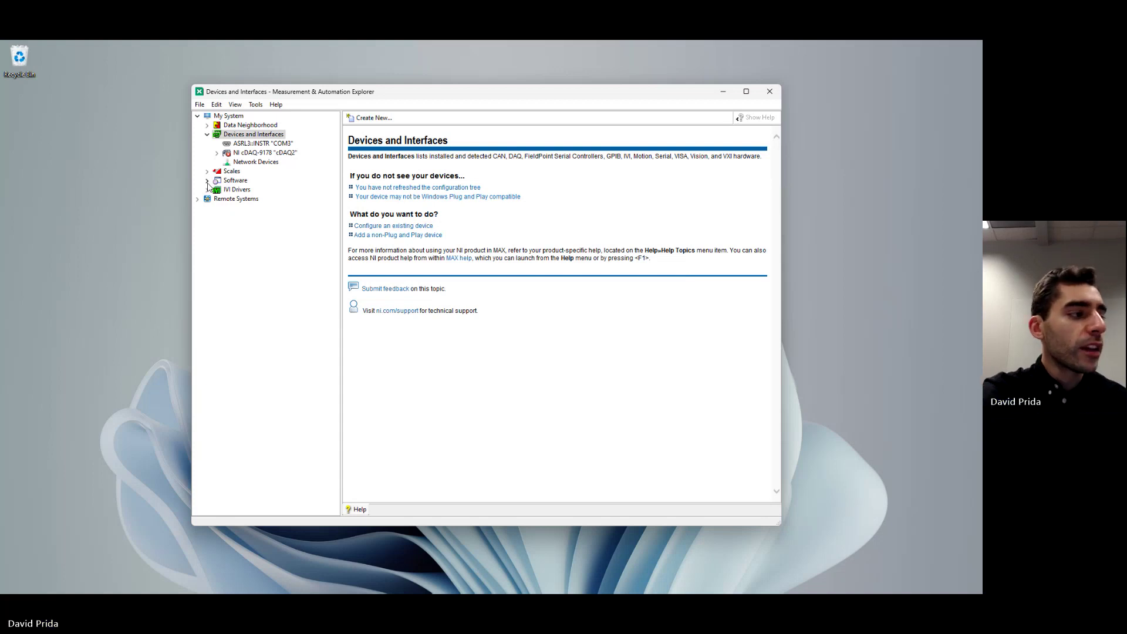
- Expand the installed NI software list, browse it, and collapse it again
click(206, 181)
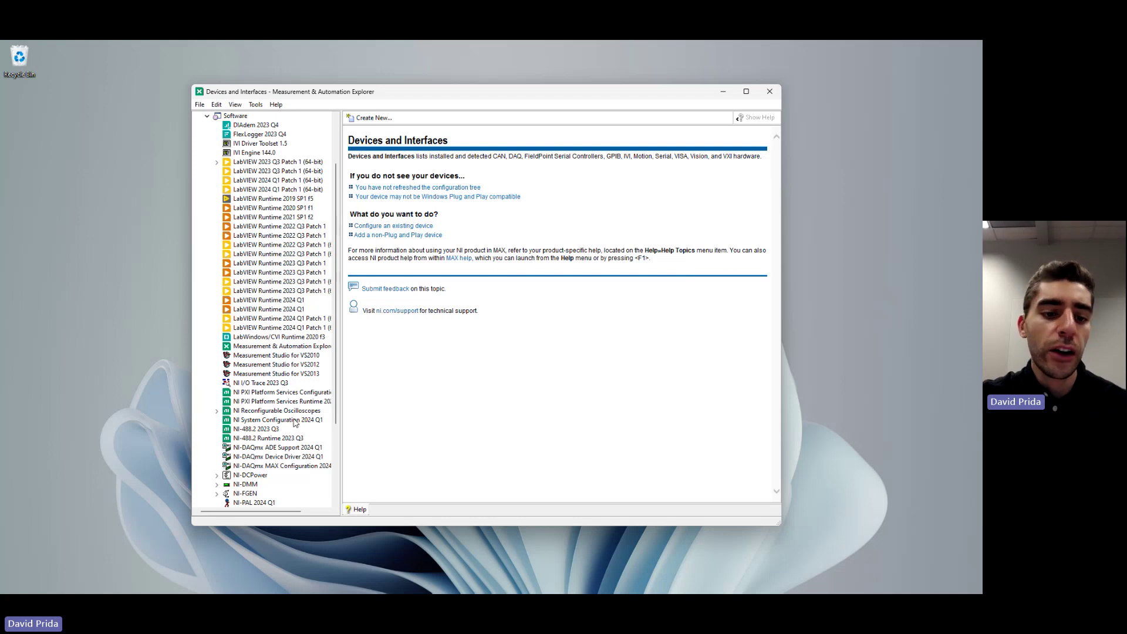
scroll(294, 422, down, 1)
scroll(295, 423, up, 3)
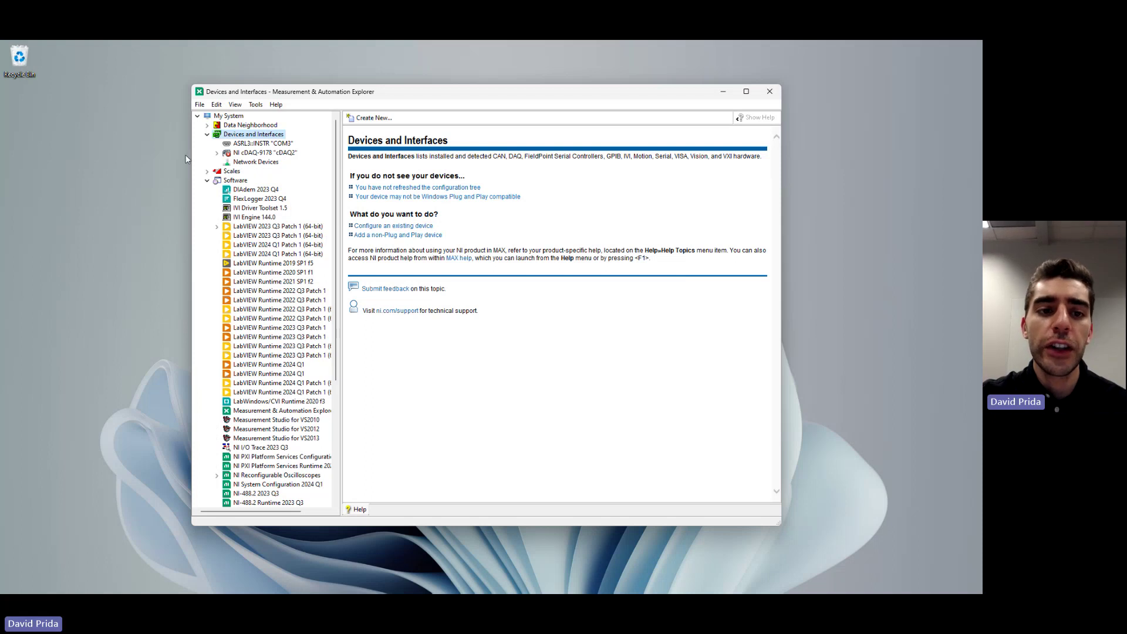
click(207, 180)
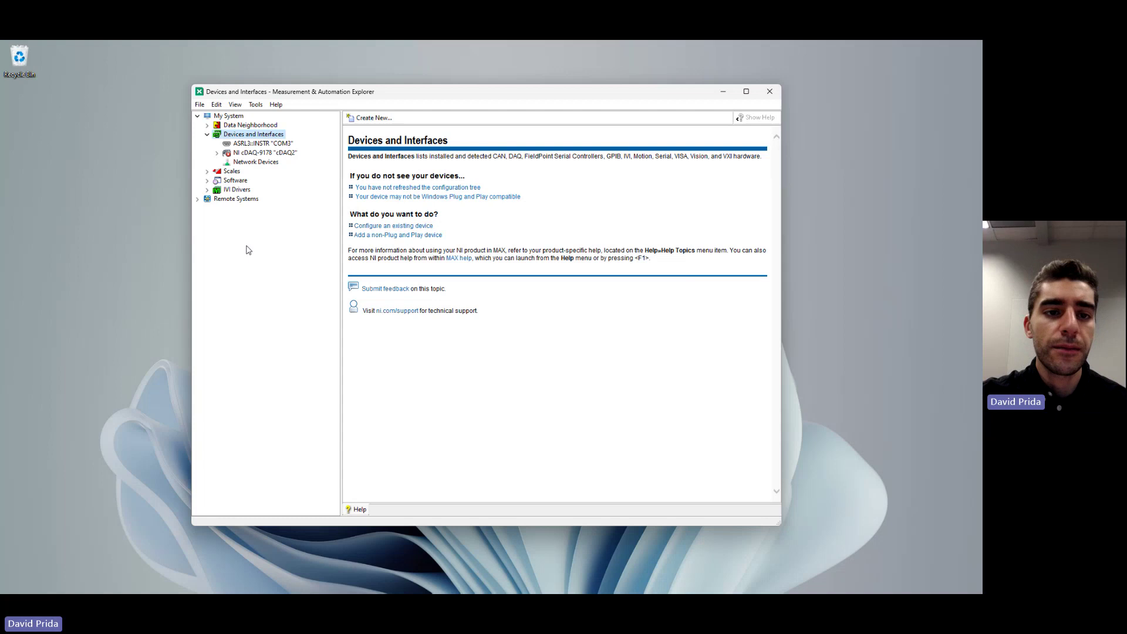
- Create a new item under Devices and Interfaces of type Simulated NI-DAQmx Device or Modular Instrument
click(264, 134)
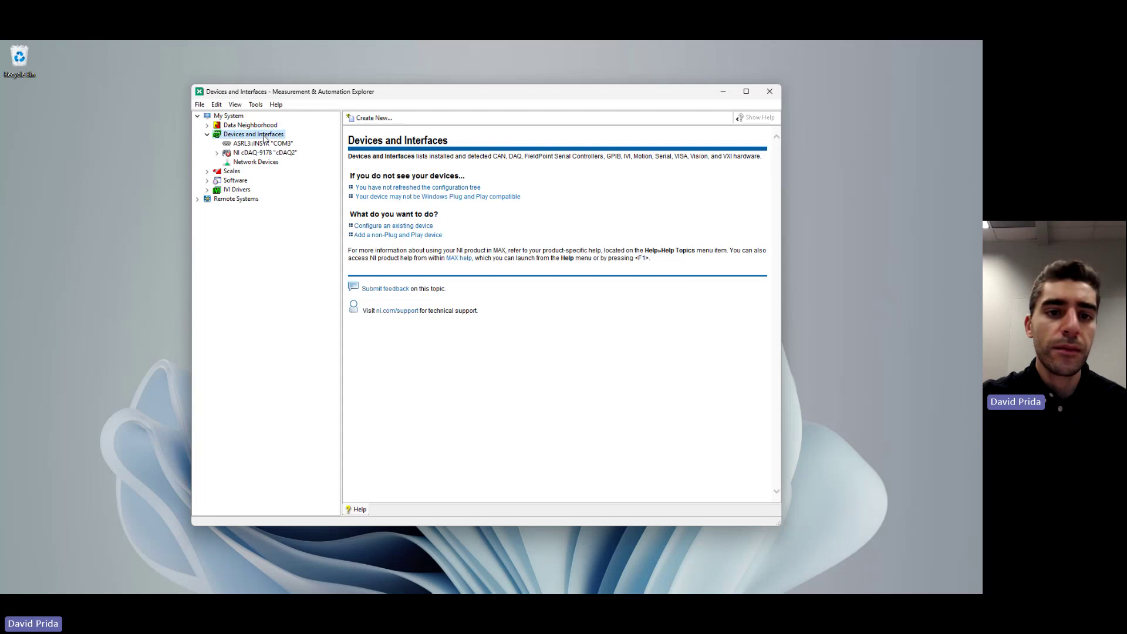
right_click(263, 137)
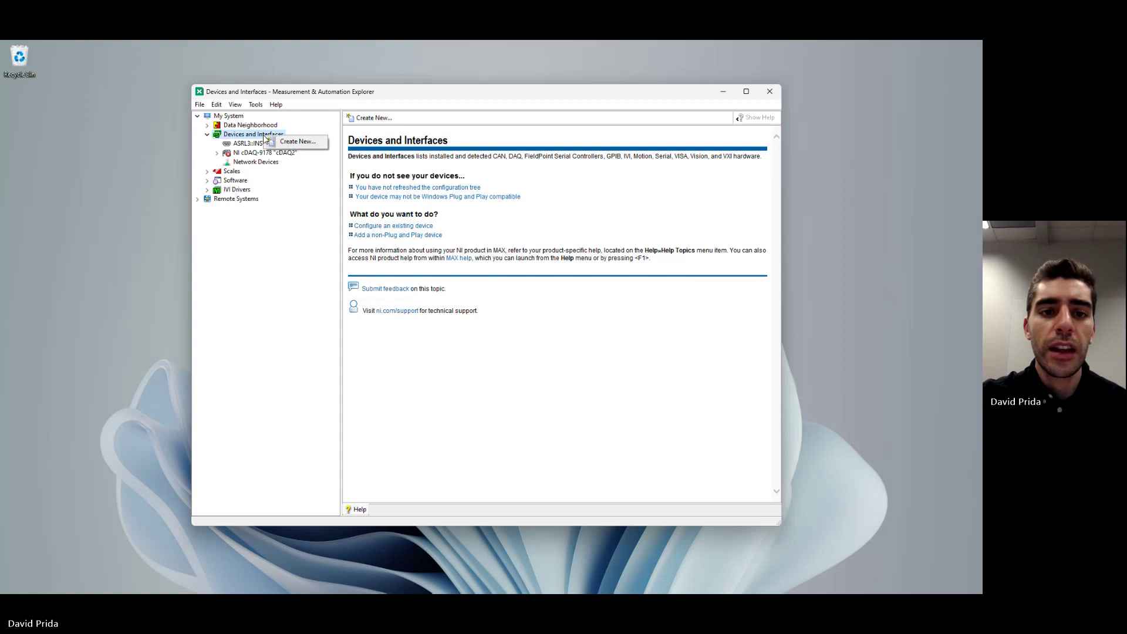
click(321, 144)
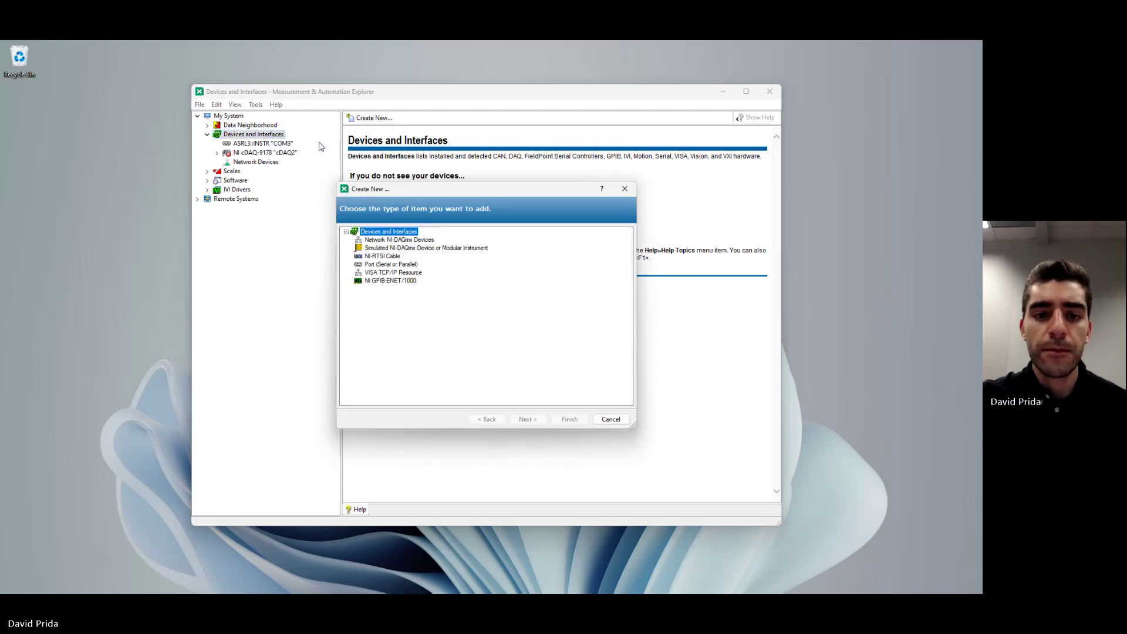
click(446, 248)
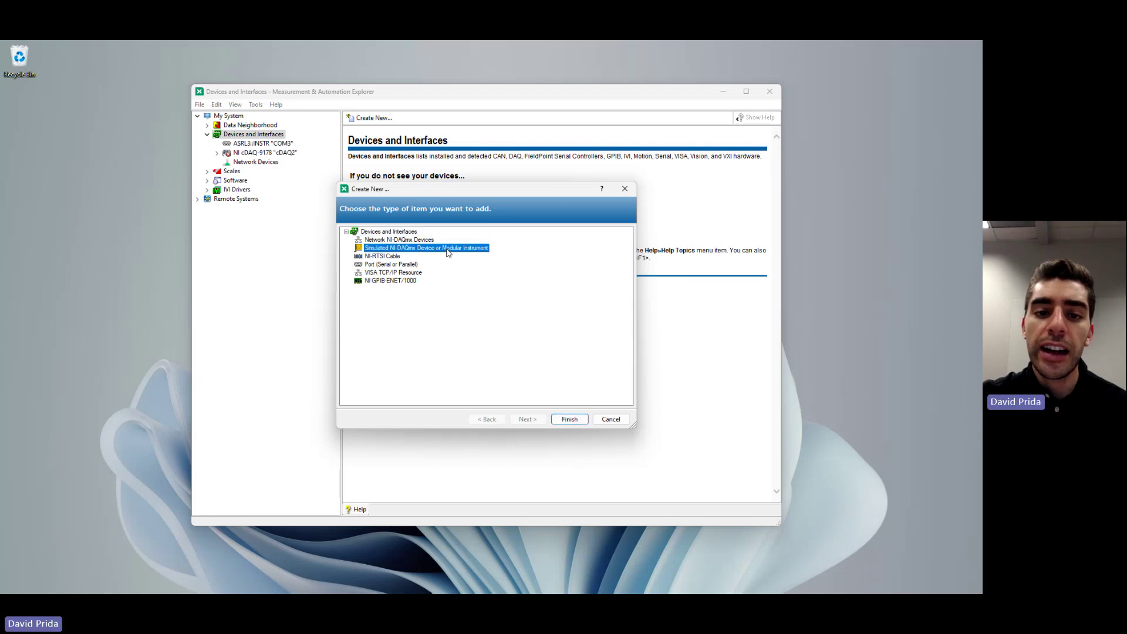
- Pick NI cDAQ-9178 from the CompactDAQ Chassis models and create it as simulated chassis cDAQ1
click(569, 419)
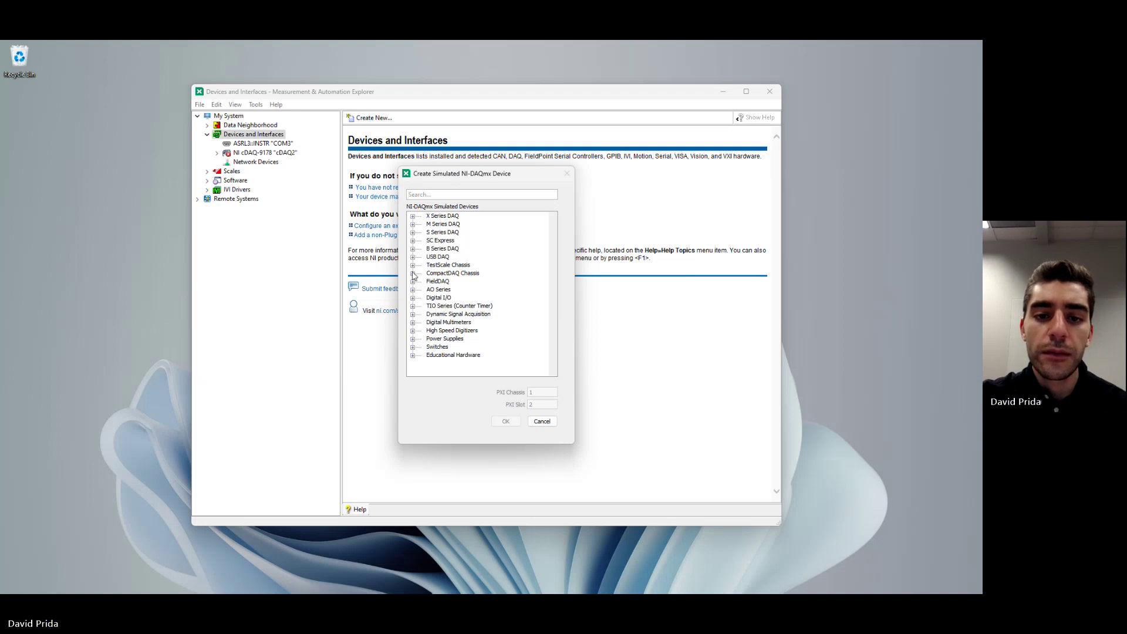
click(413, 274)
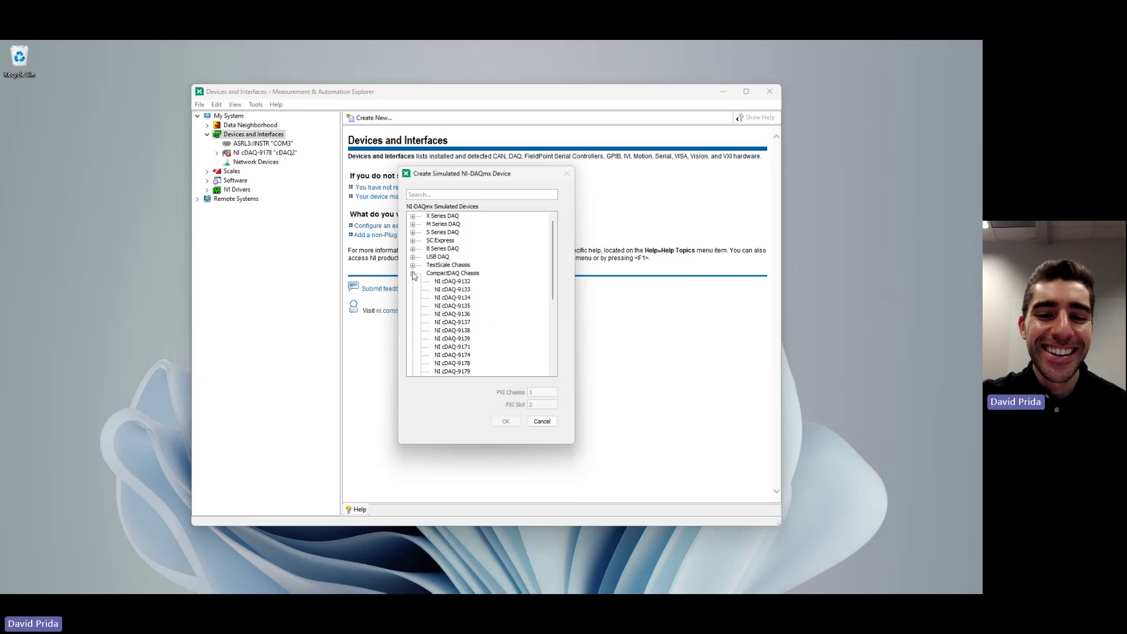
scroll(477, 320, down, 5)
scroll(477, 320, up, 6)
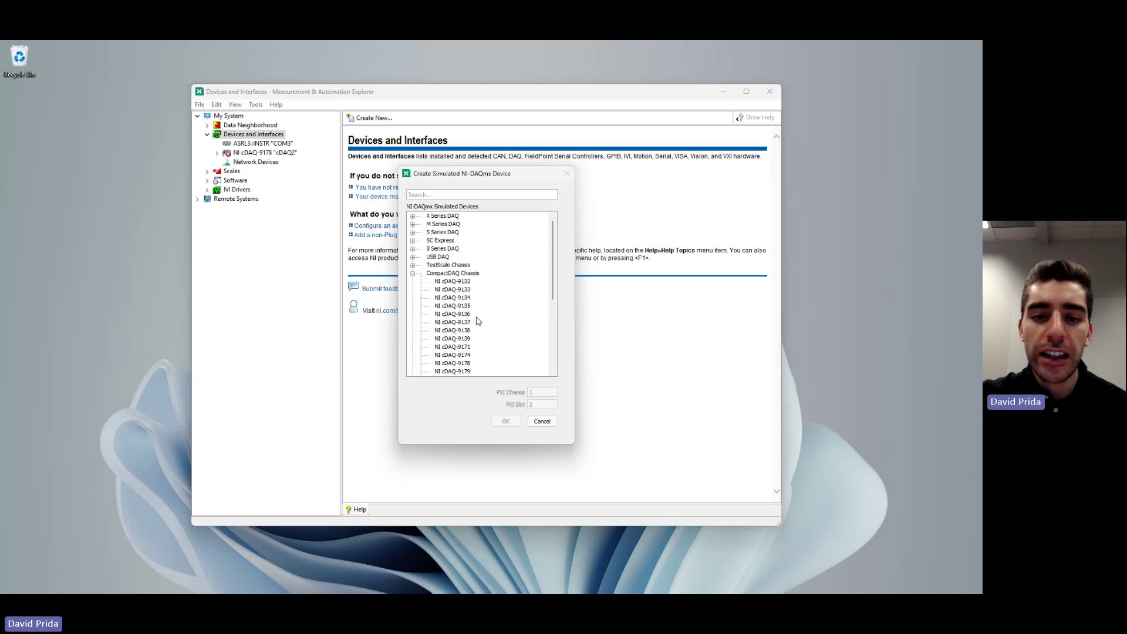
drag(554, 267, 554, 305)
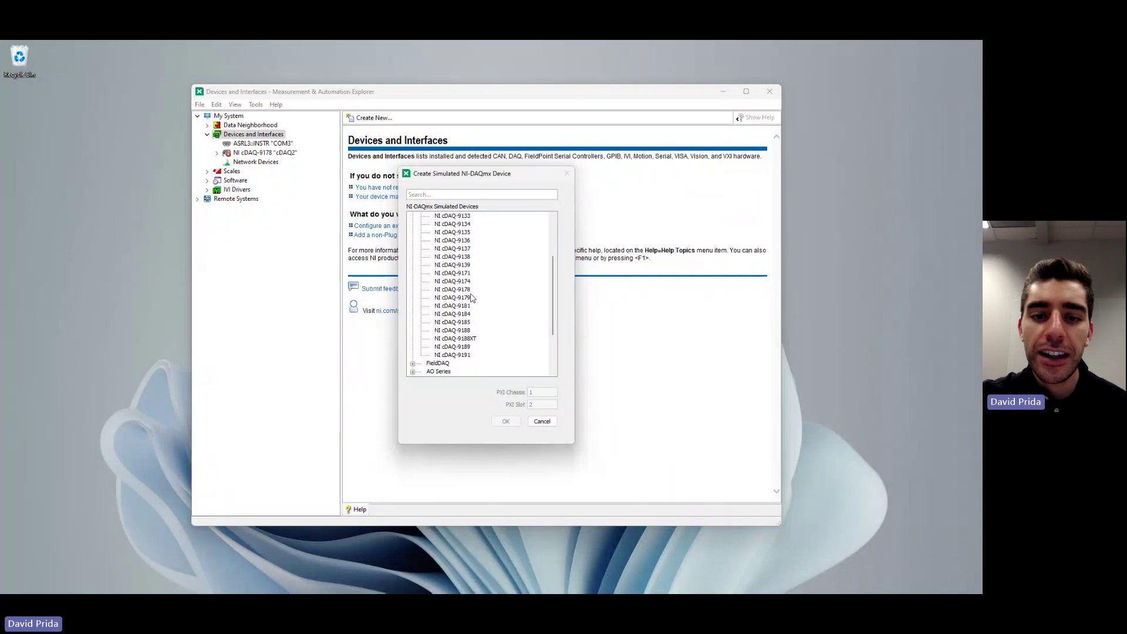
click(467, 291)
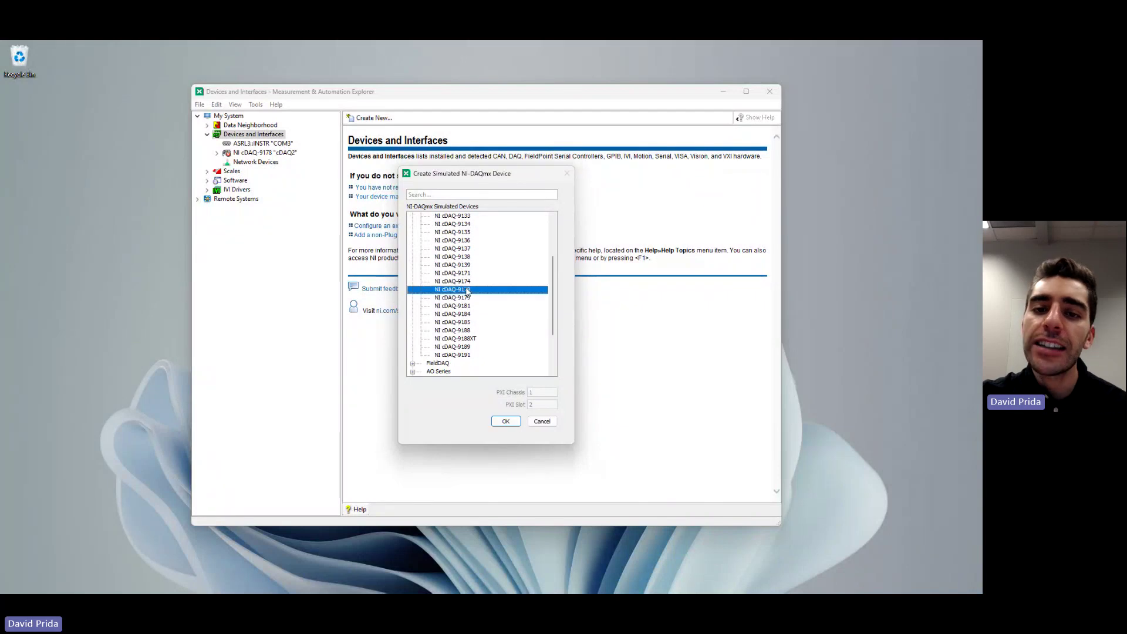
click(506, 422)
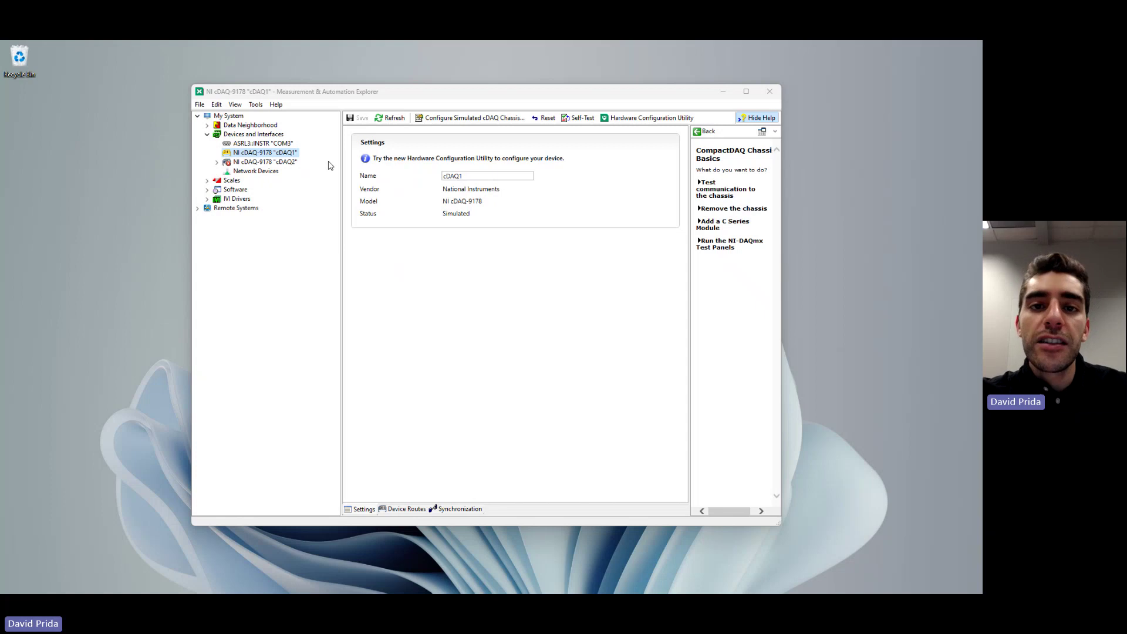
- Select the new cDAQ1 chassis entry to view its Simulated status settings
click(270, 154)
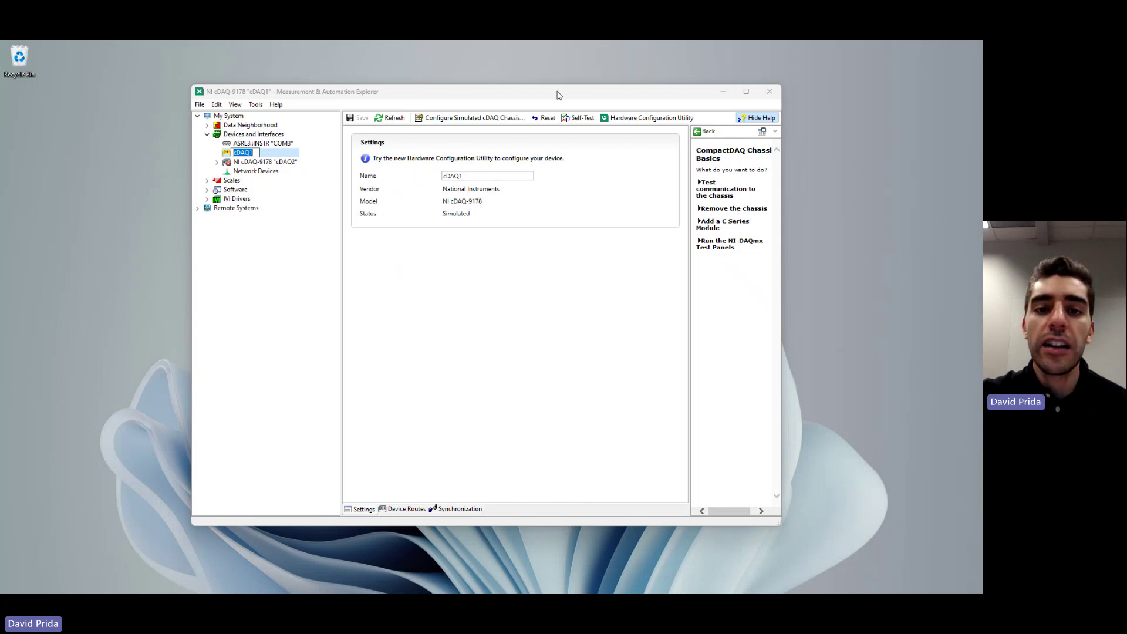
- Open the simulated chassis configuration and set slots 1–3 to NI 9211, NI 9237 and NI 9263
click(481, 120)
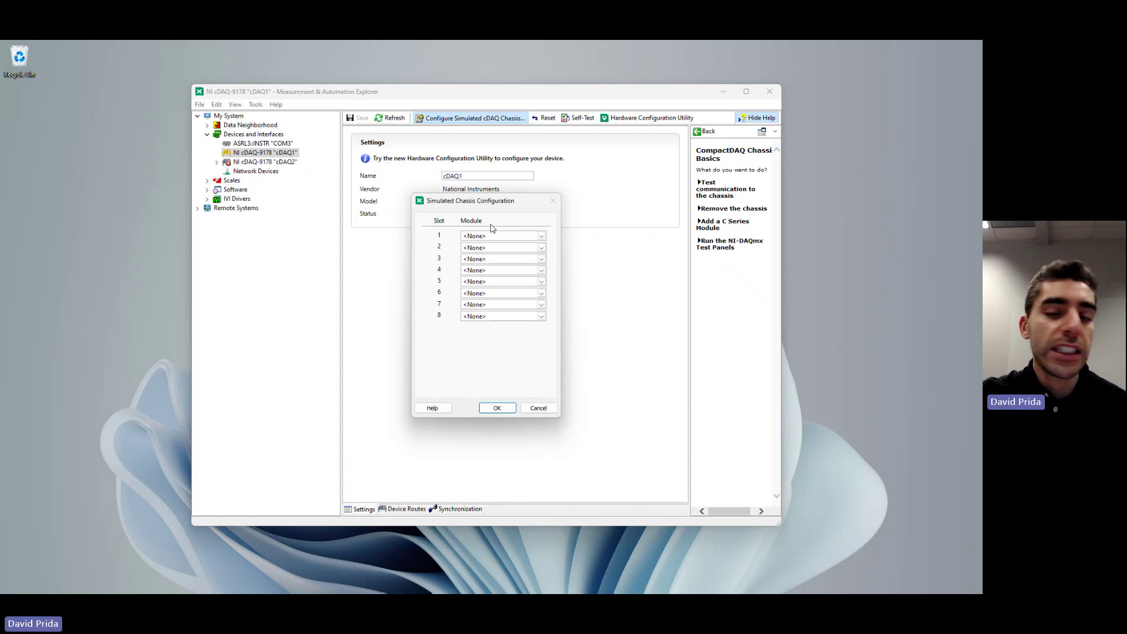
click(541, 236)
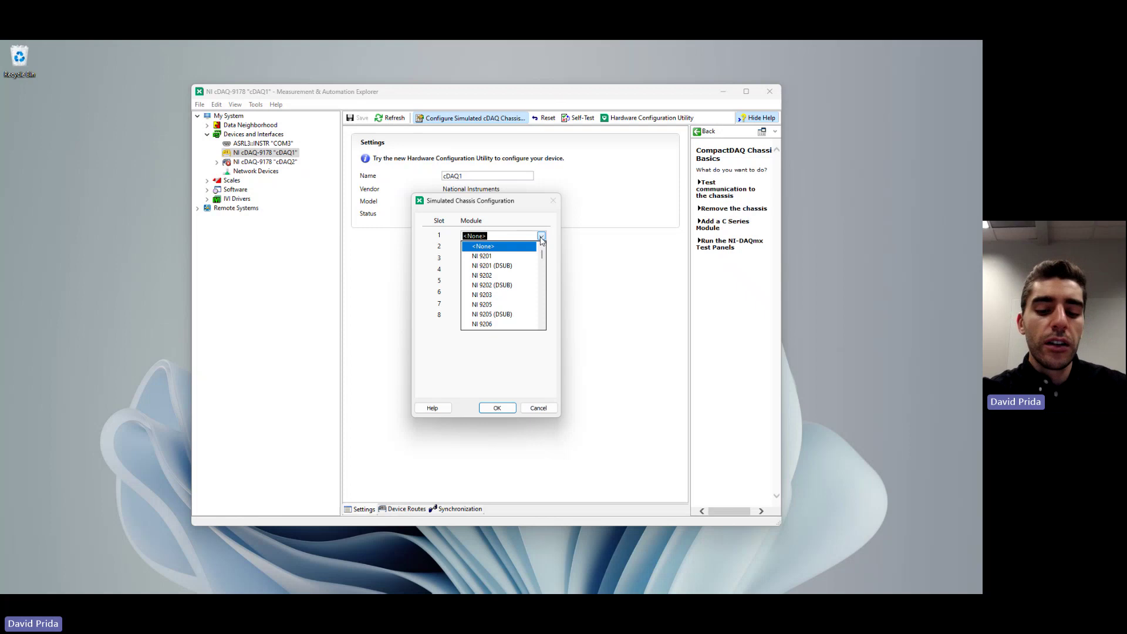
text(NI )
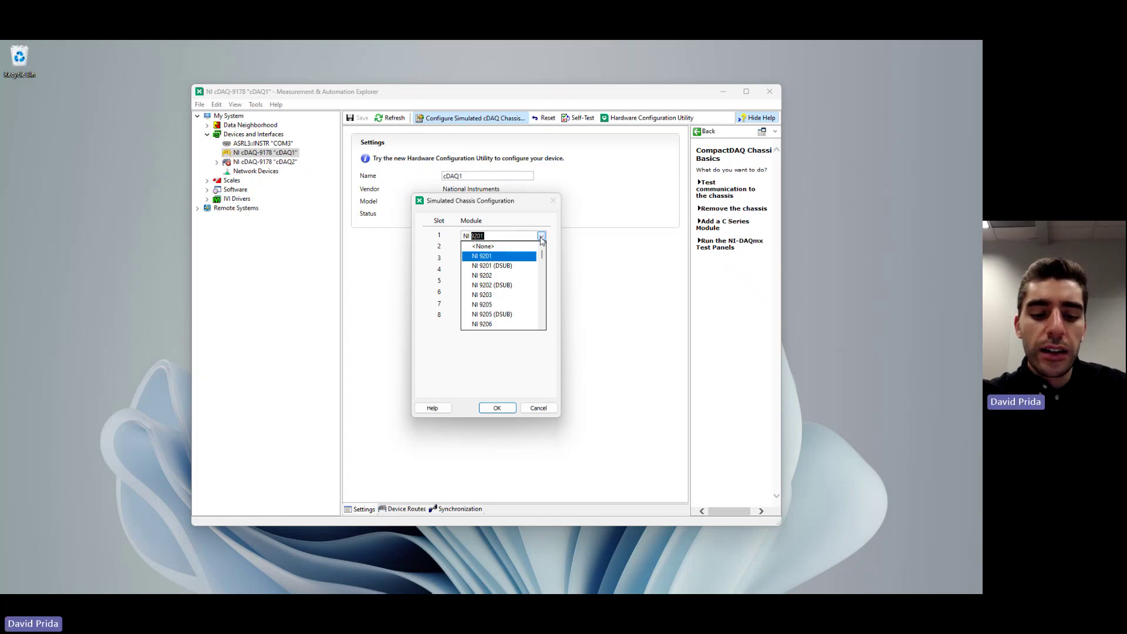
text(9215)
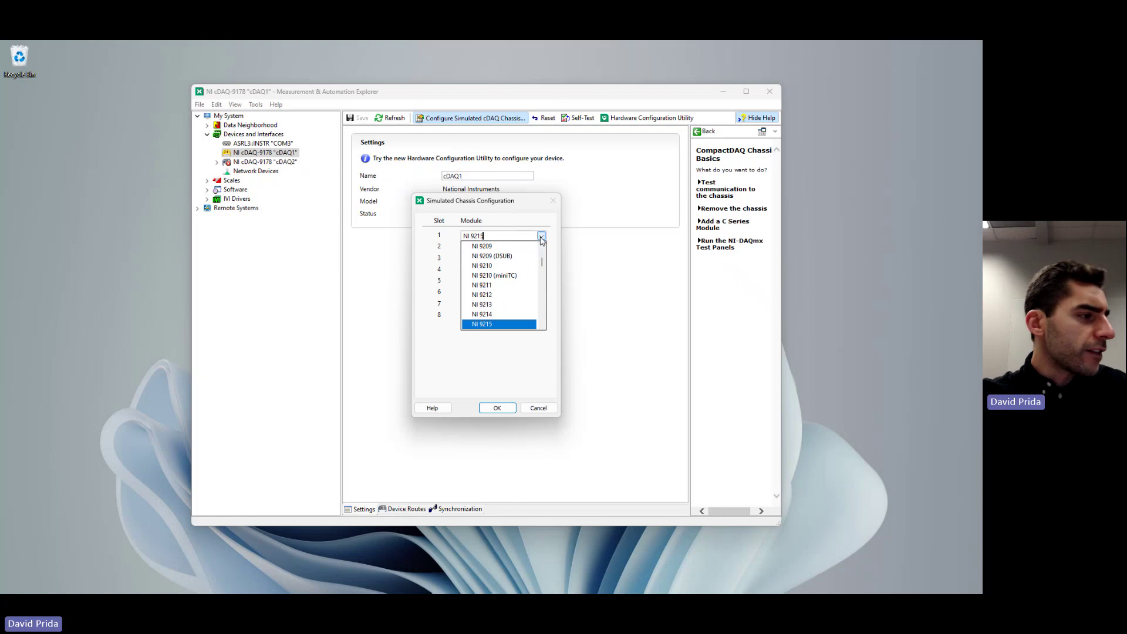
key(BackSpace)
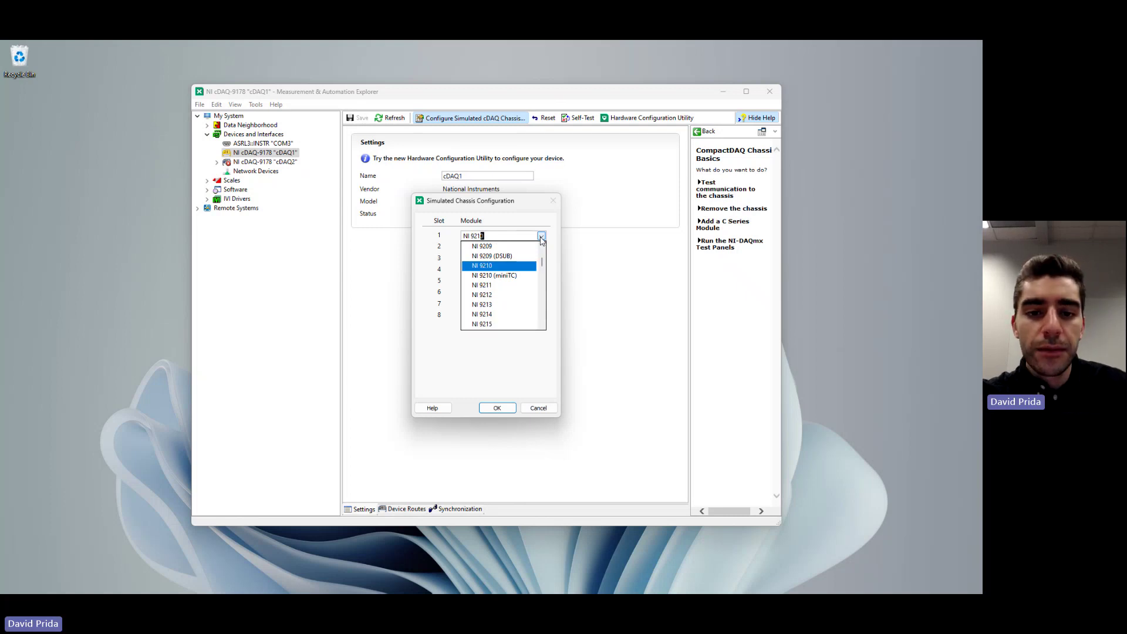
text(1)
key(Return)
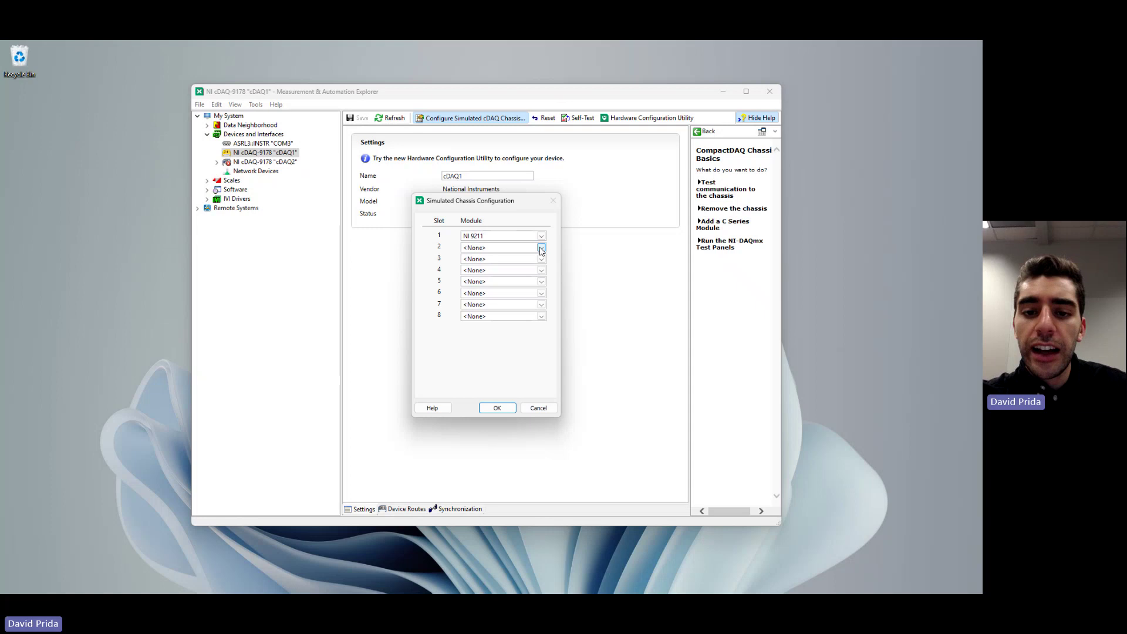
click(541, 248)
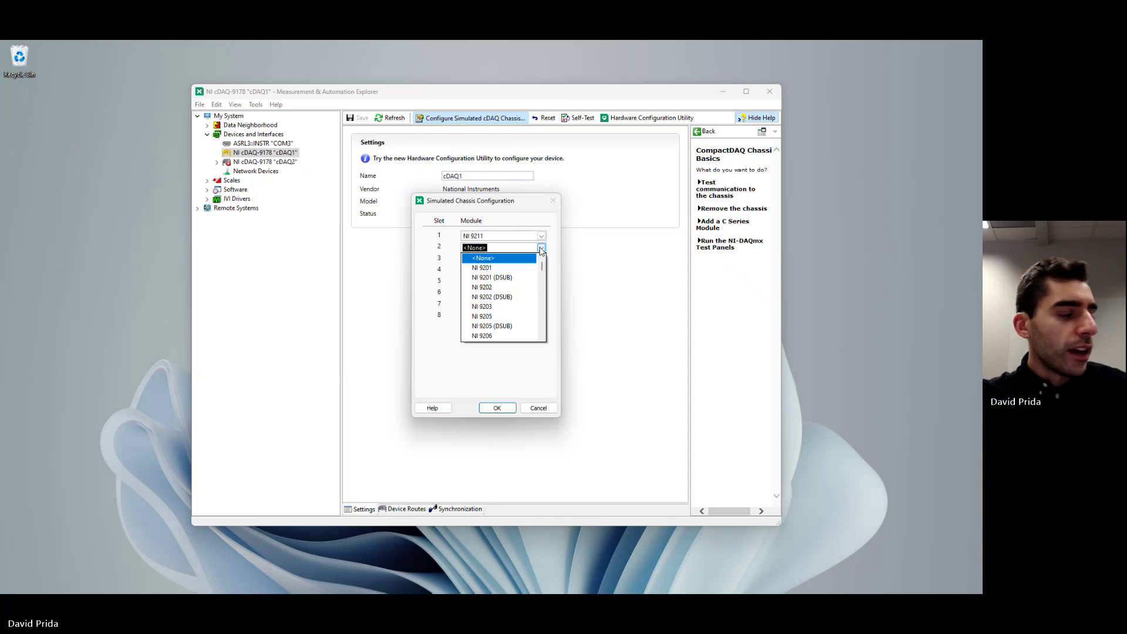
text(NI 9)
text(237)
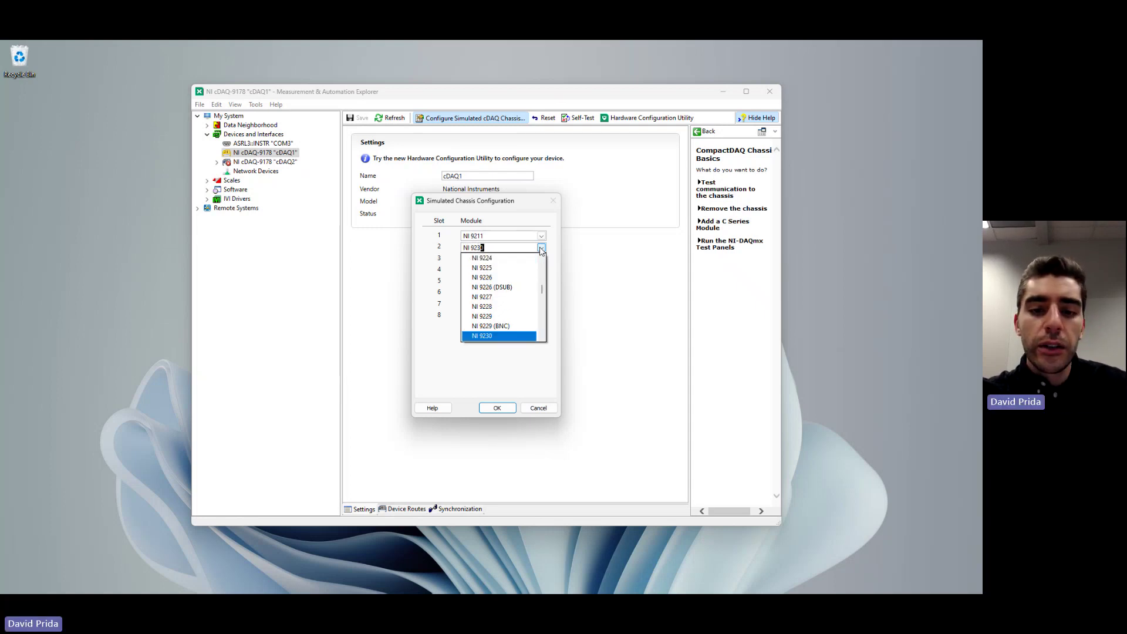
click(542, 249)
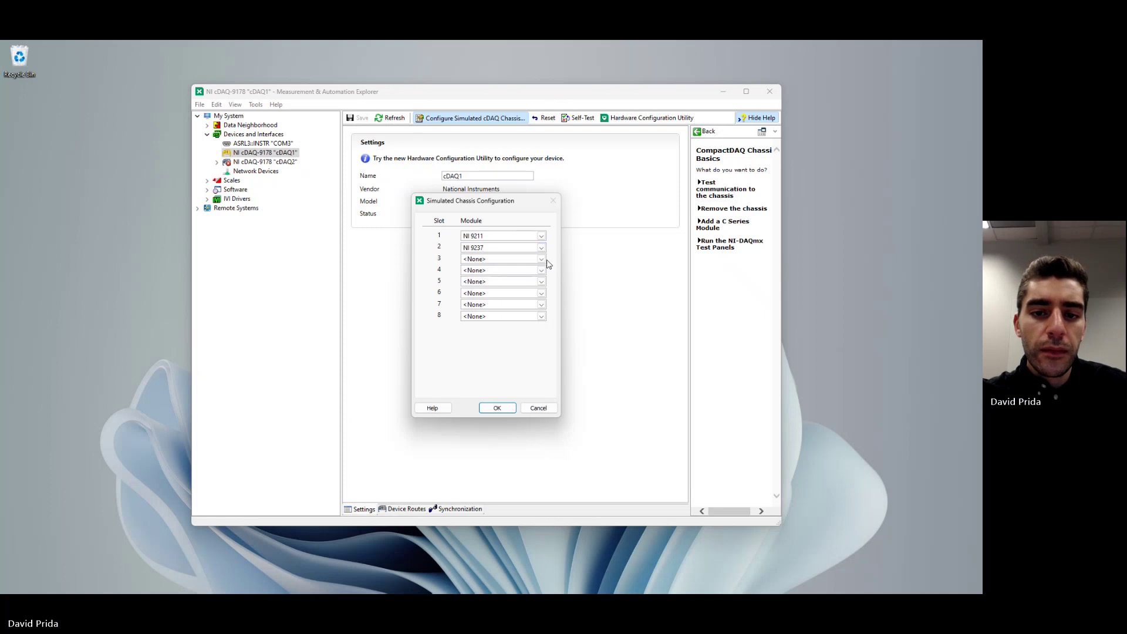
click(541, 259)
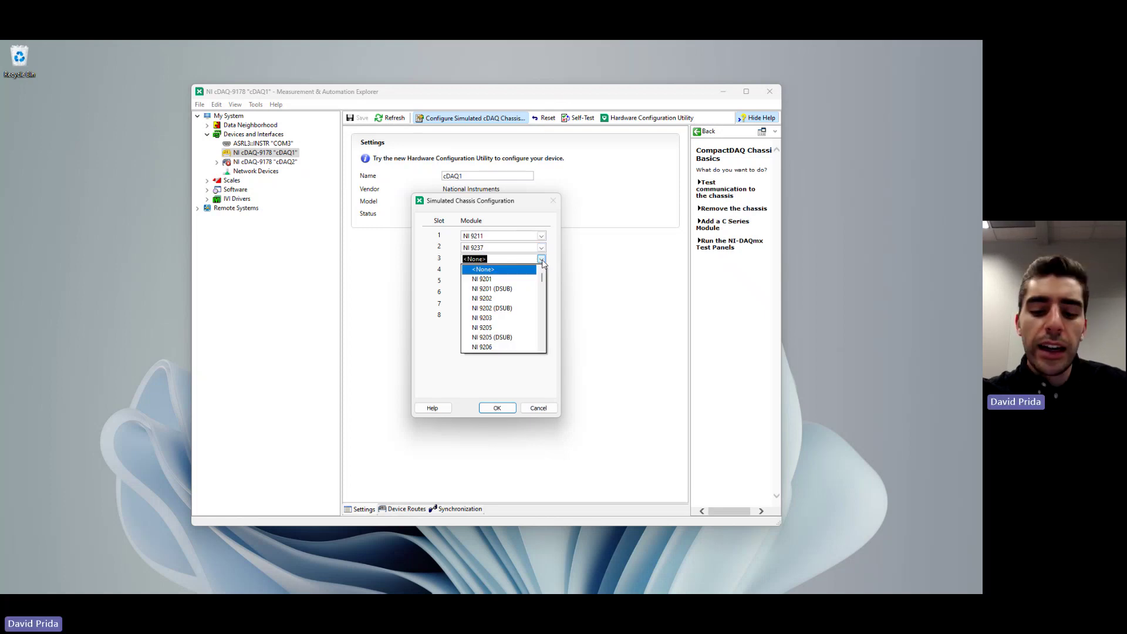
text(NI 9263)
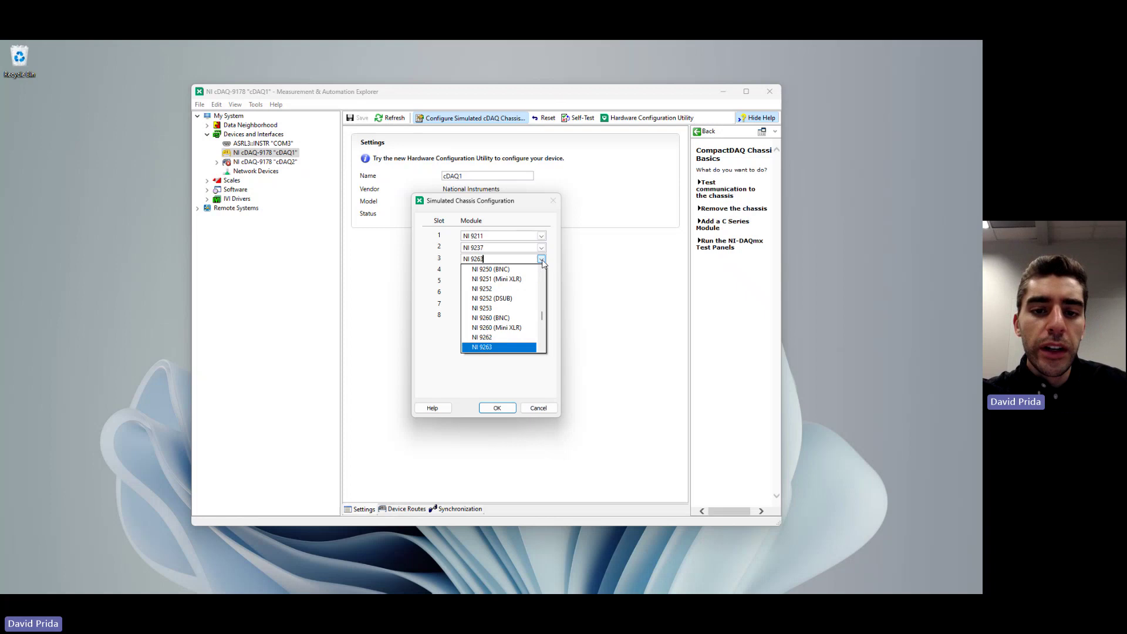
click(541, 260)
- Set slots 4–6 to NI 9472, NI 9234 and NI 9215, then apply the configuration
click(541, 270)
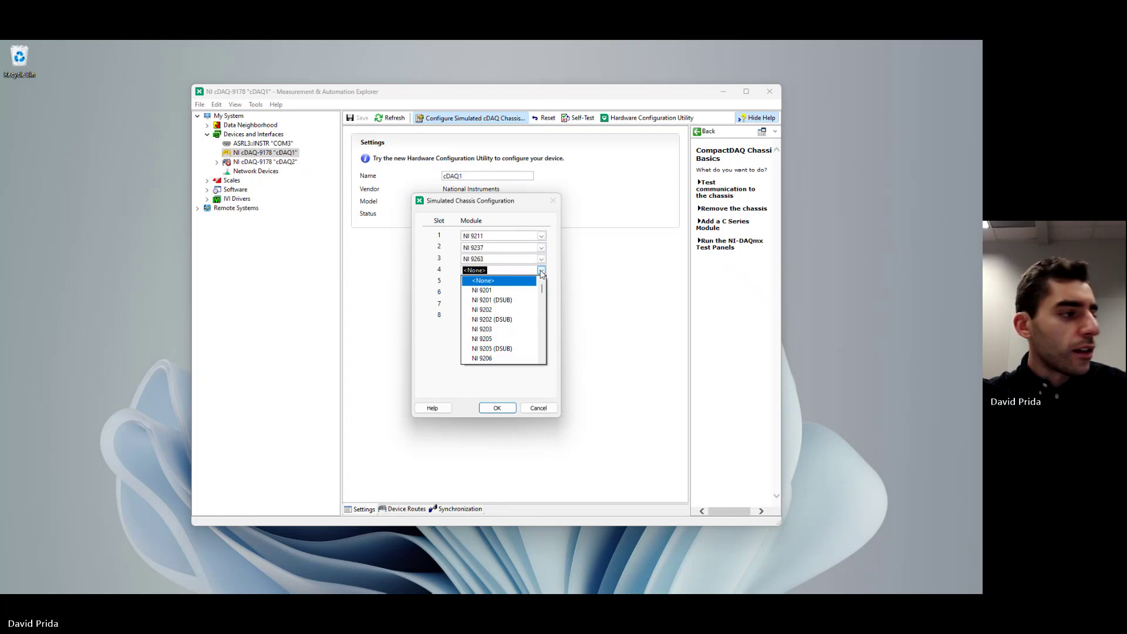
text(NI )
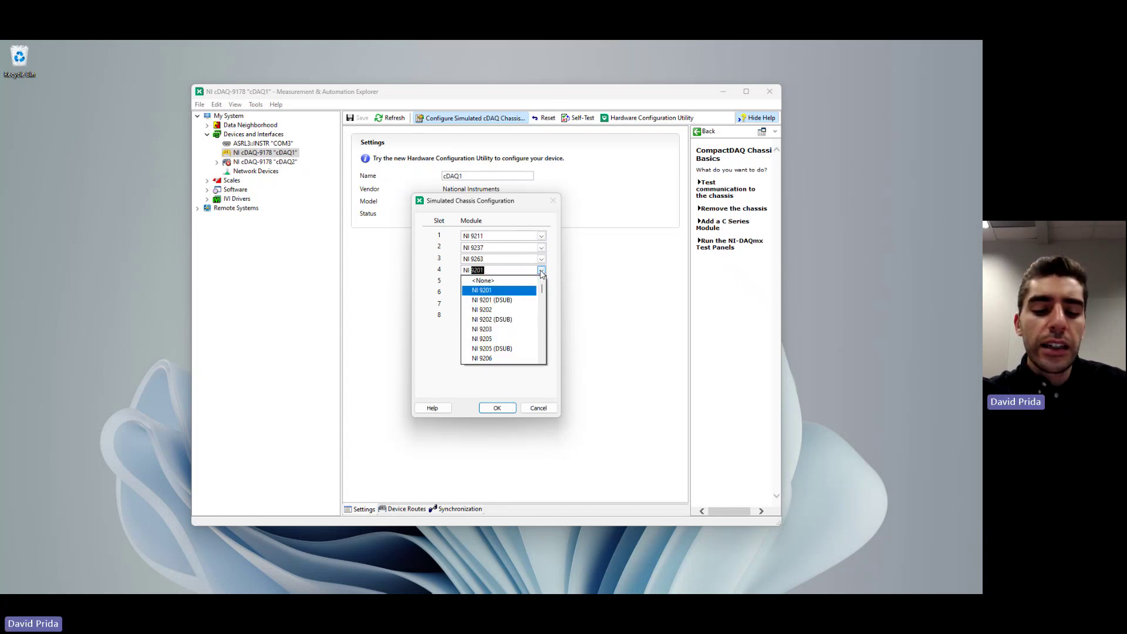
text(9472)
key(Return)
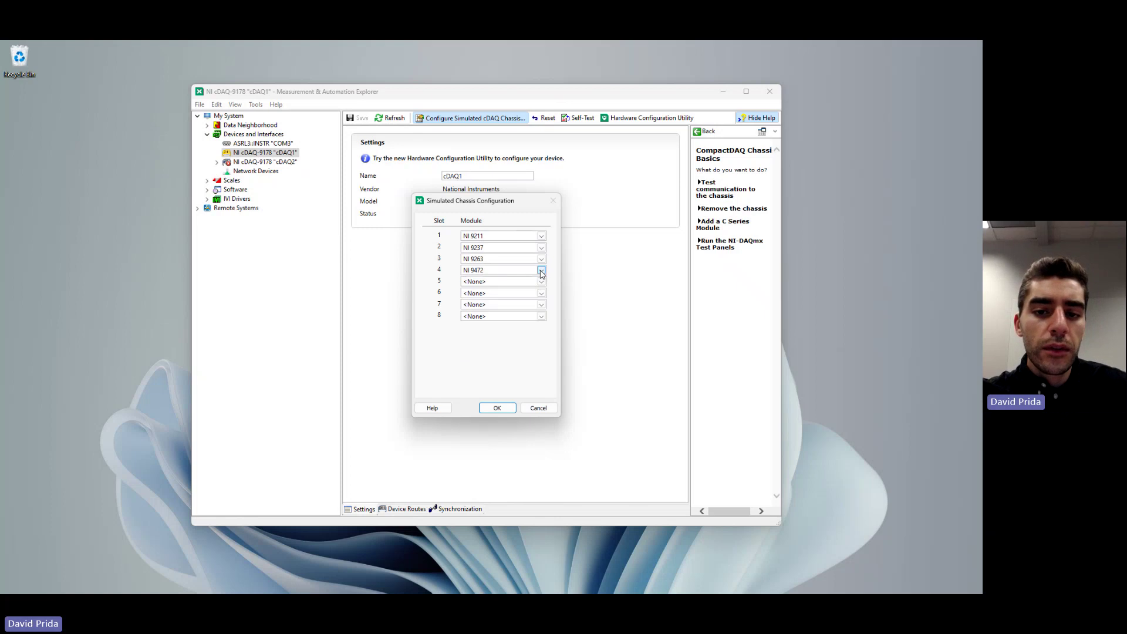
click(542, 283)
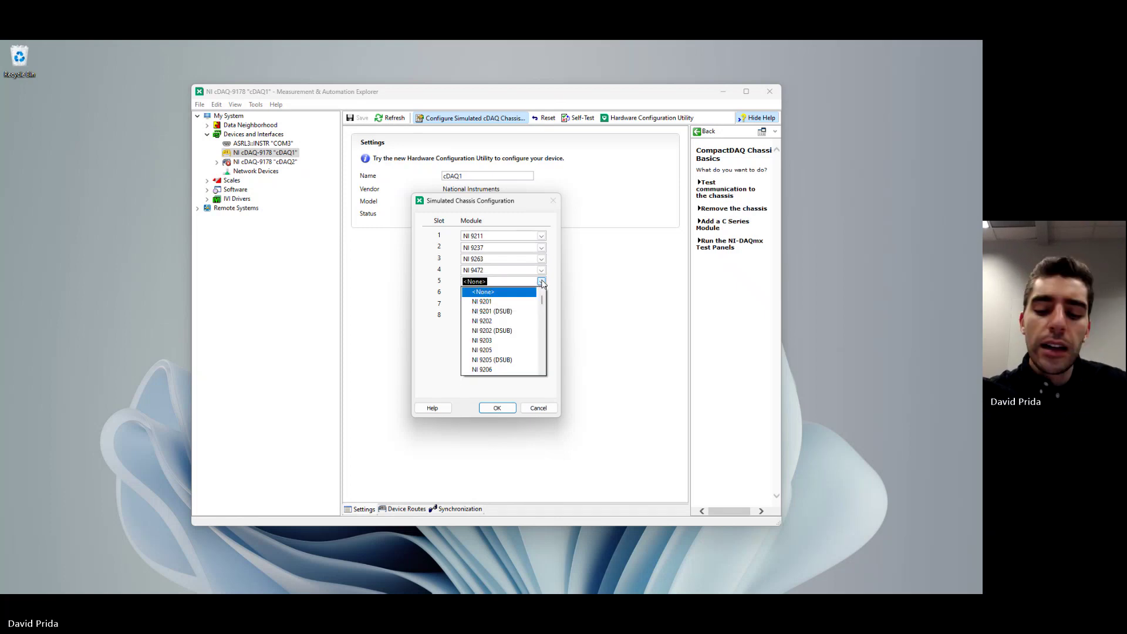
text(NI 9234)
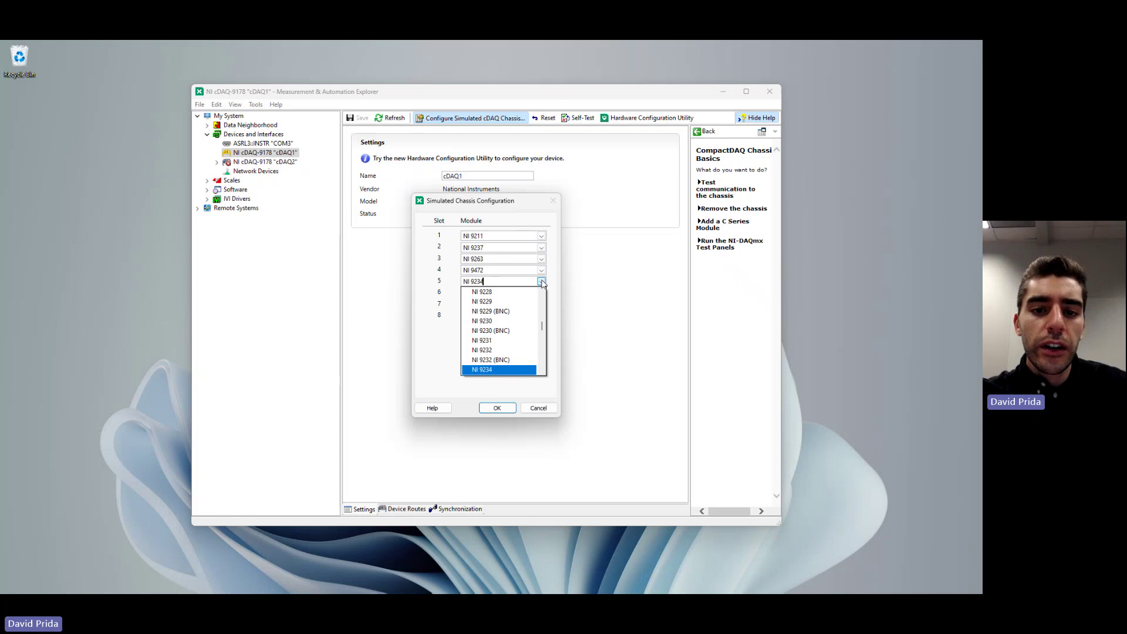
key(Return)
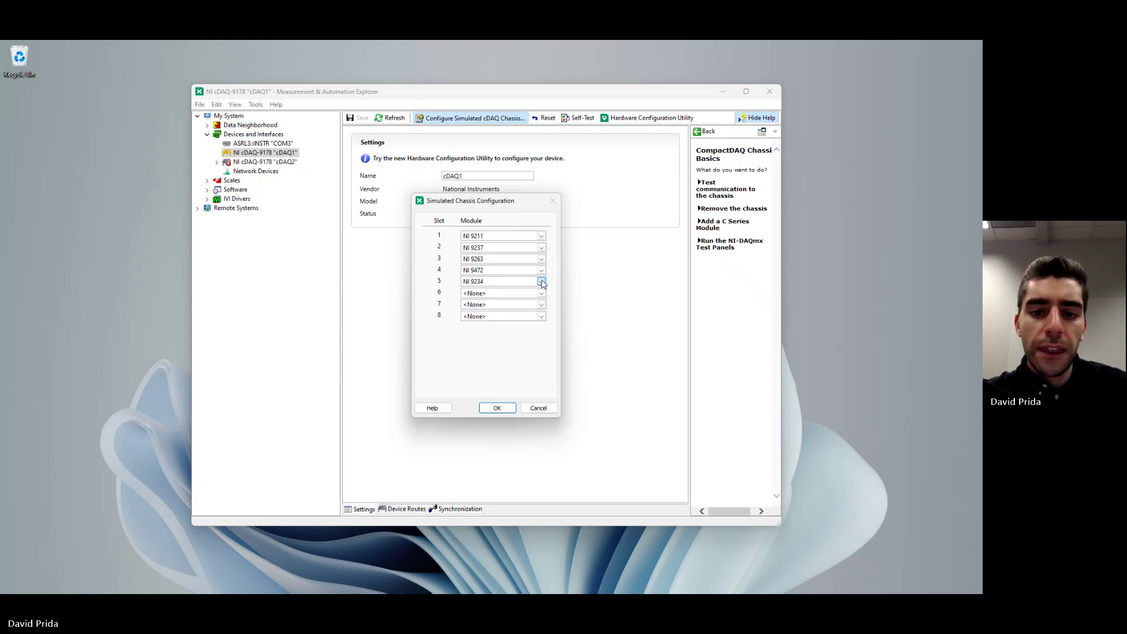
click(541, 294)
text(NI )
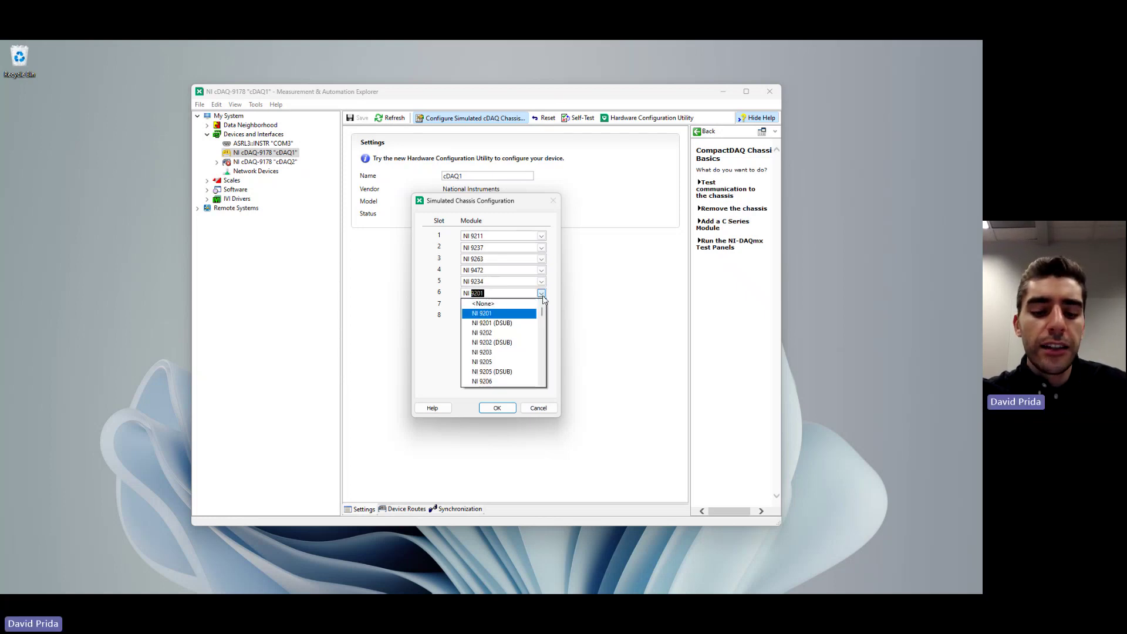
text(9215)
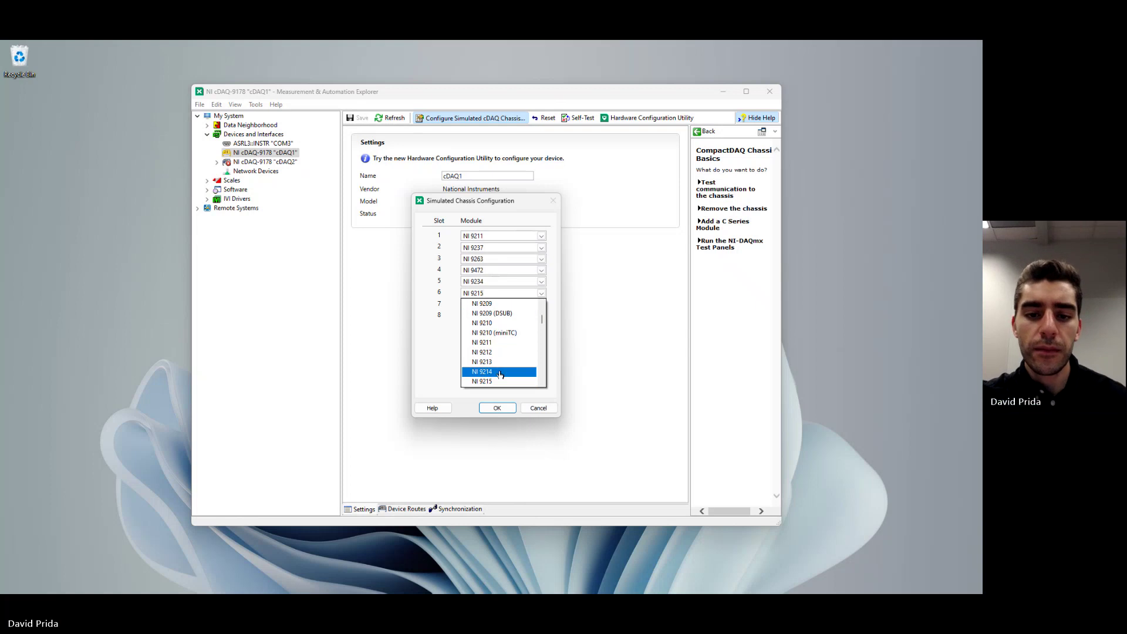
click(501, 382)
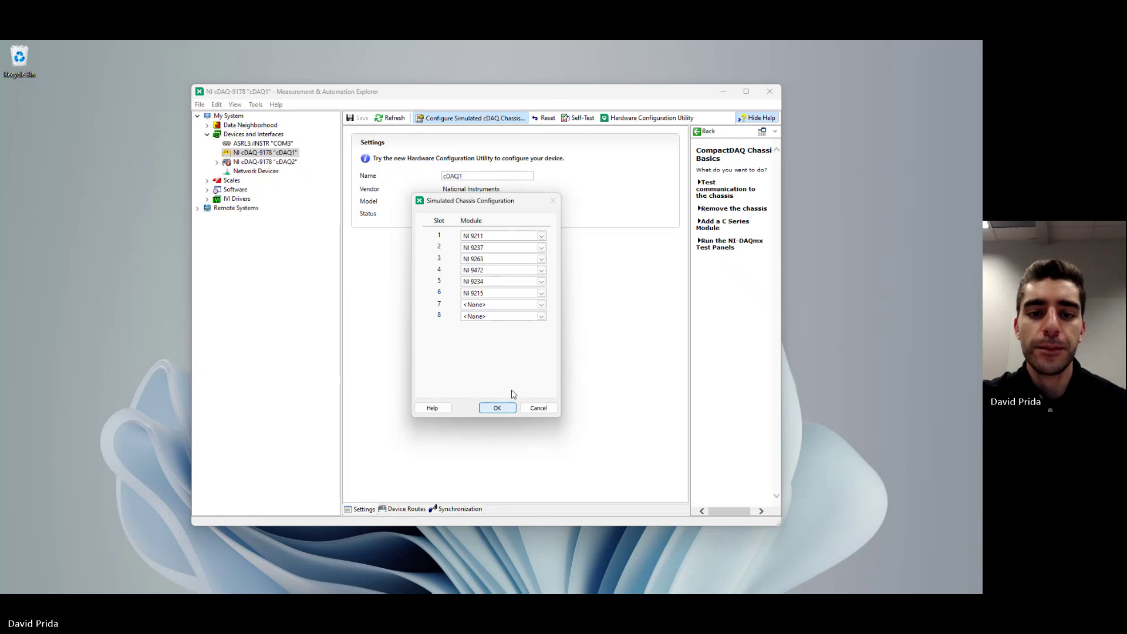
click(493, 410)
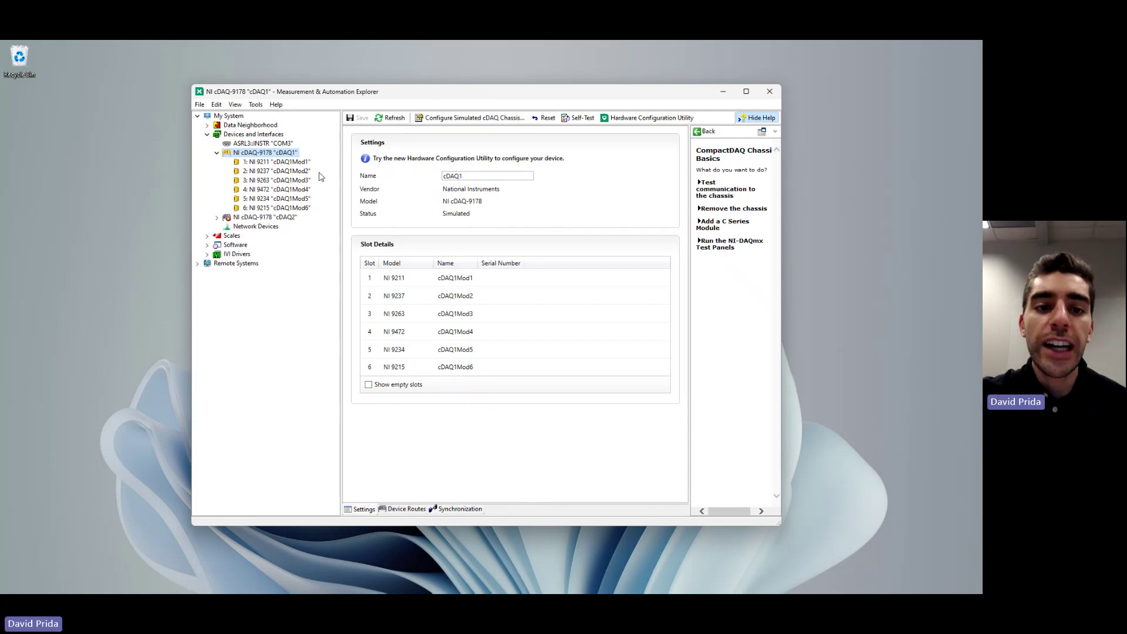
- Select the '1: NI 9211 cDAQ1Mod1' entry to display its settings
click(287, 163)
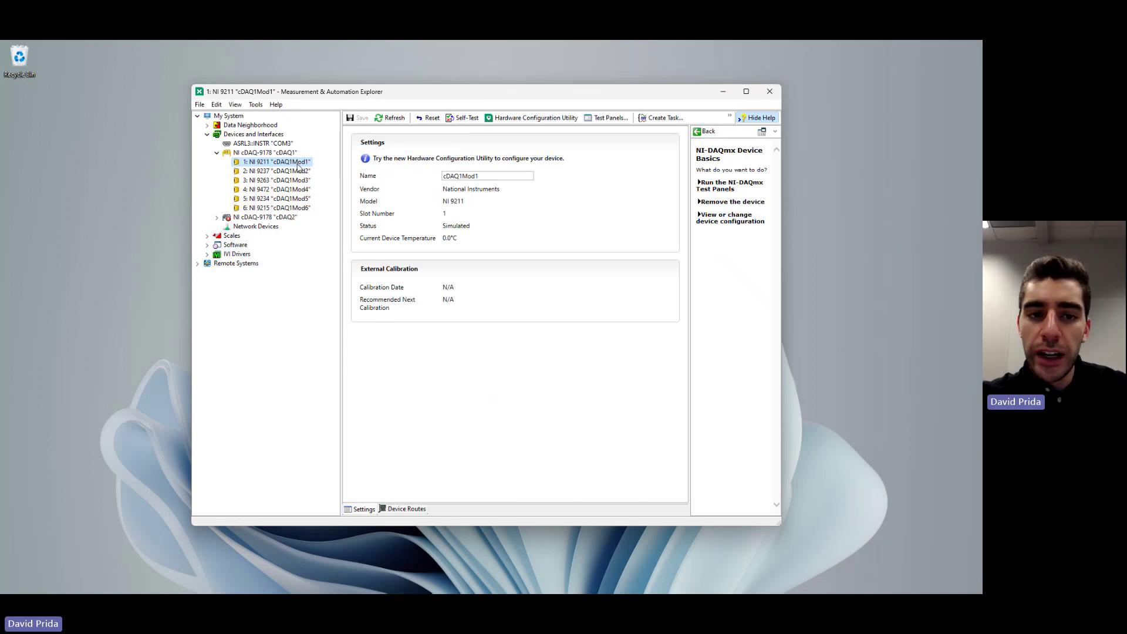
- Rename the NI 9211 module to Temperature and the NI 9237 module to Strain
right_click(297, 165)
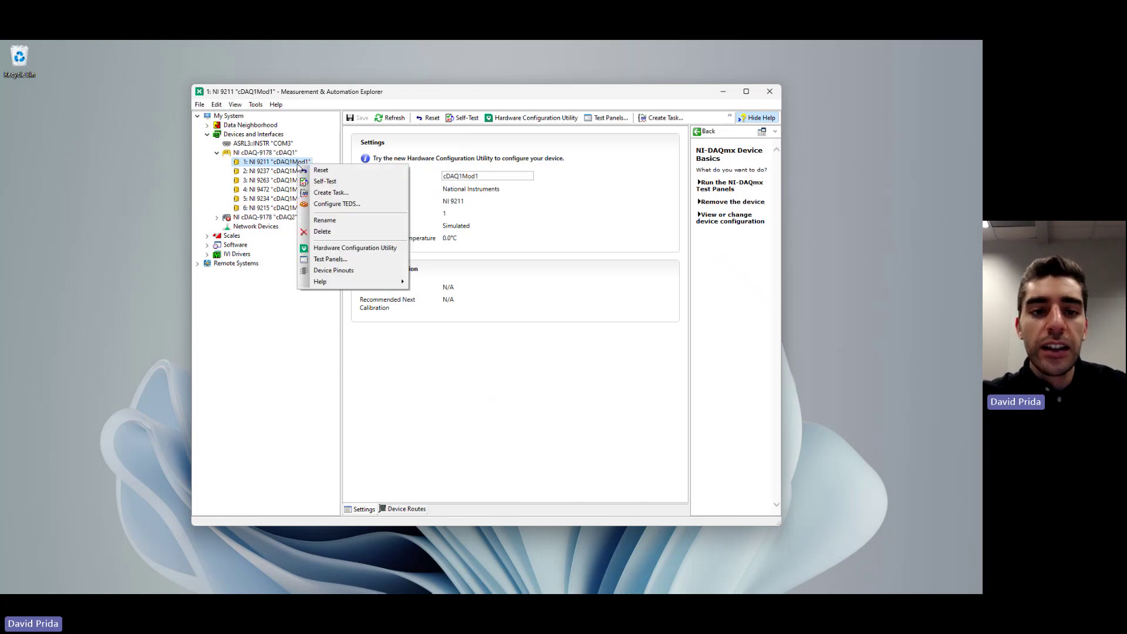
click(337, 222)
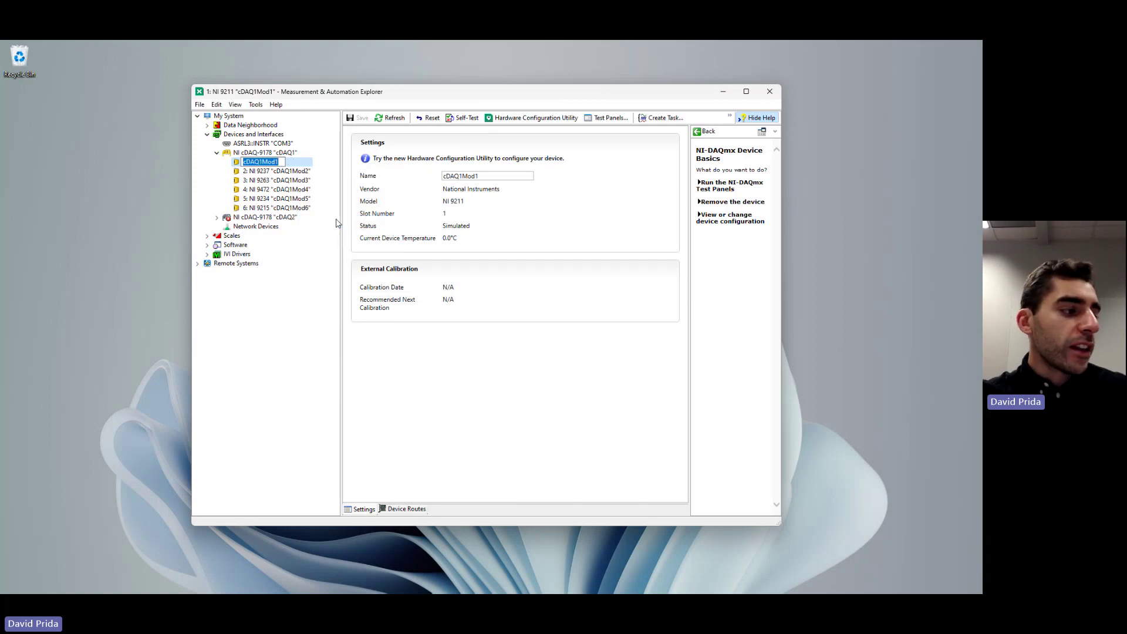
text(Te)
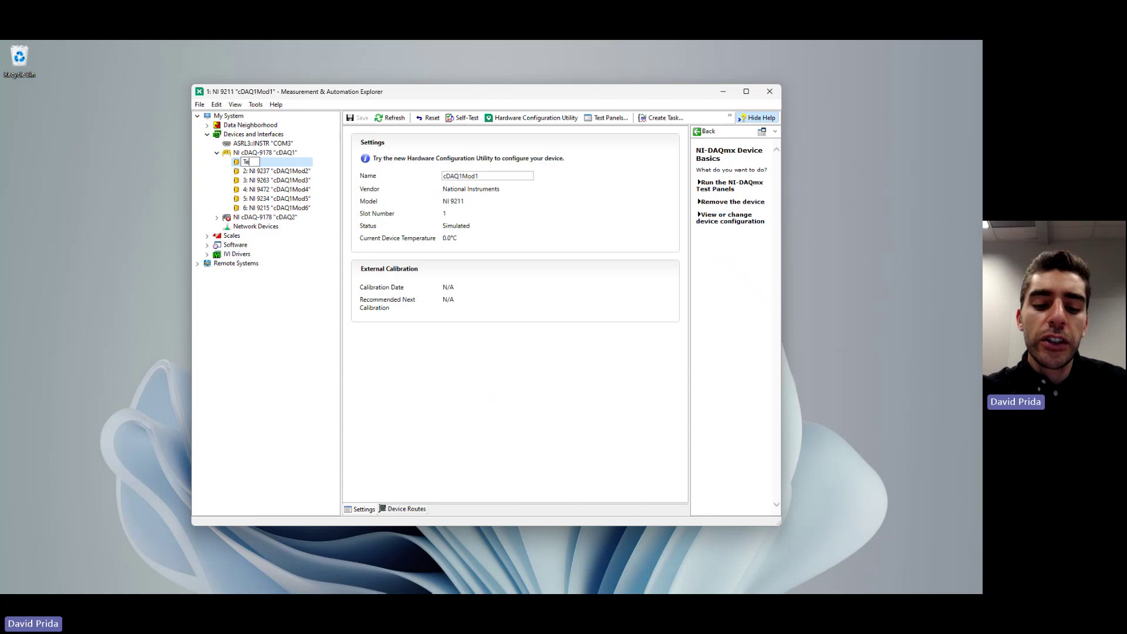
text(mperature)
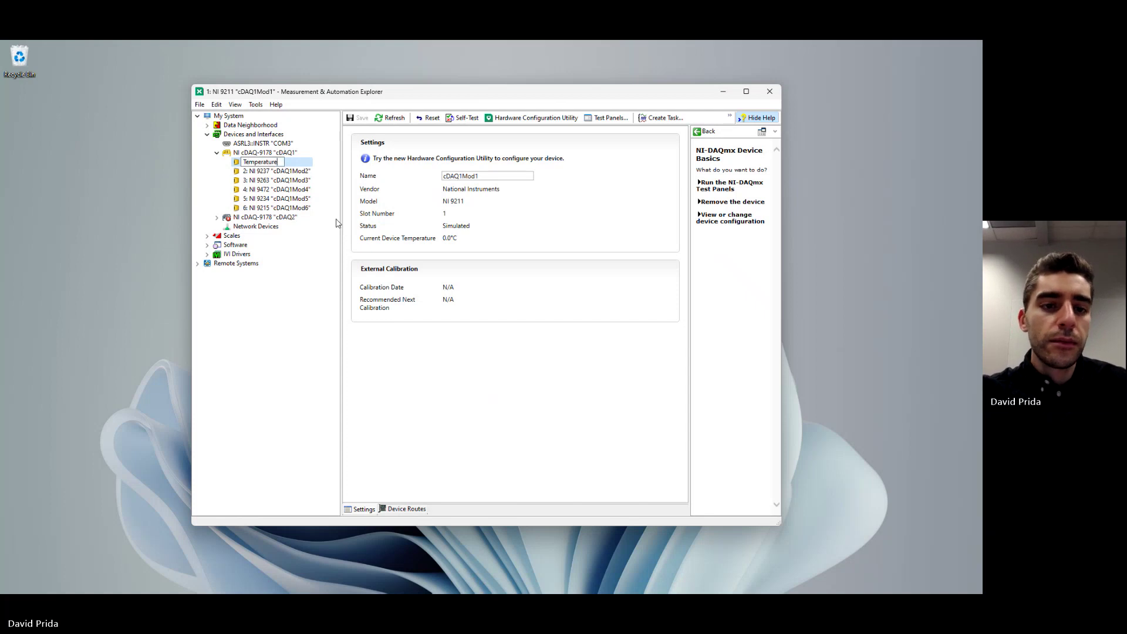
key(Return)
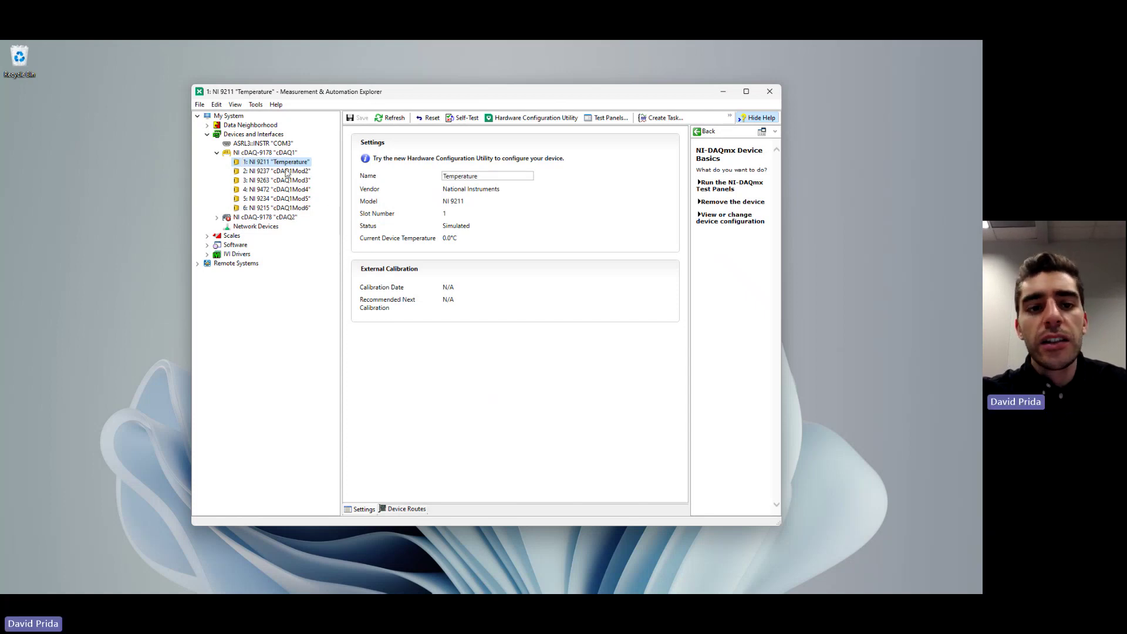
click(287, 172)
right_click(287, 173)
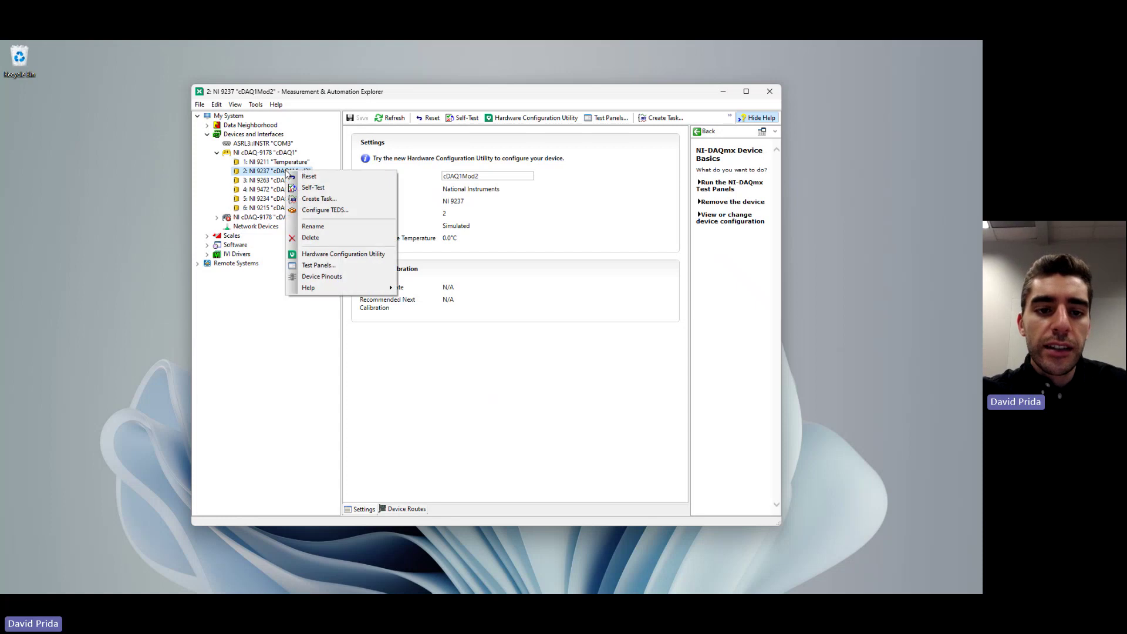
click(323, 228)
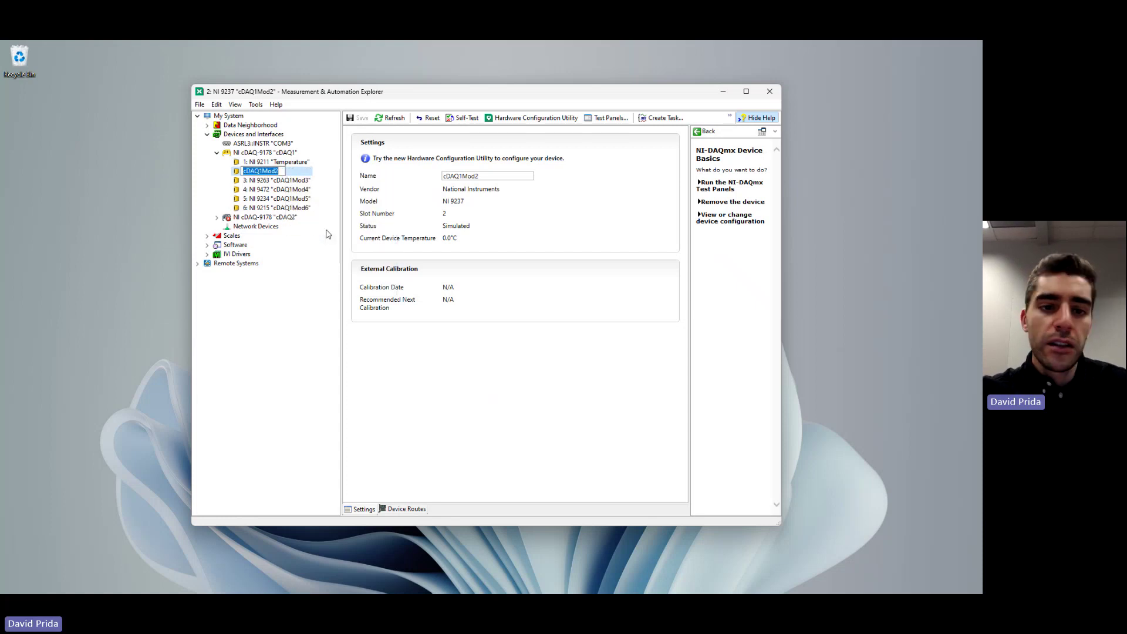
text(Strain)
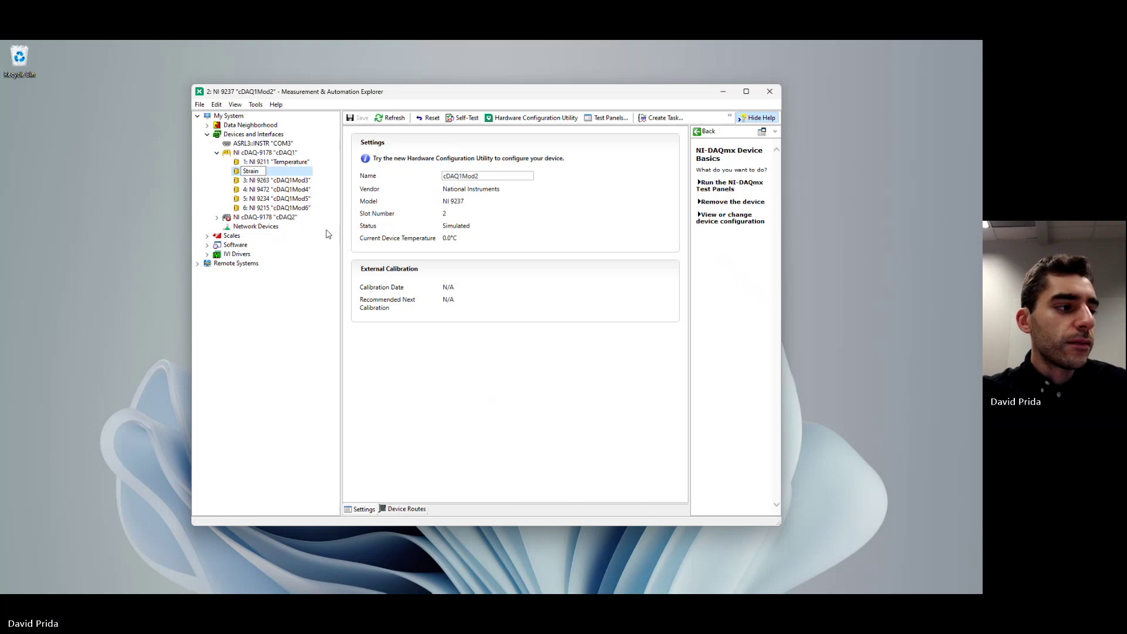
key(Return)
- Rename the NI 9263 module in slot 3, typing Voltage_out
click(284, 182)
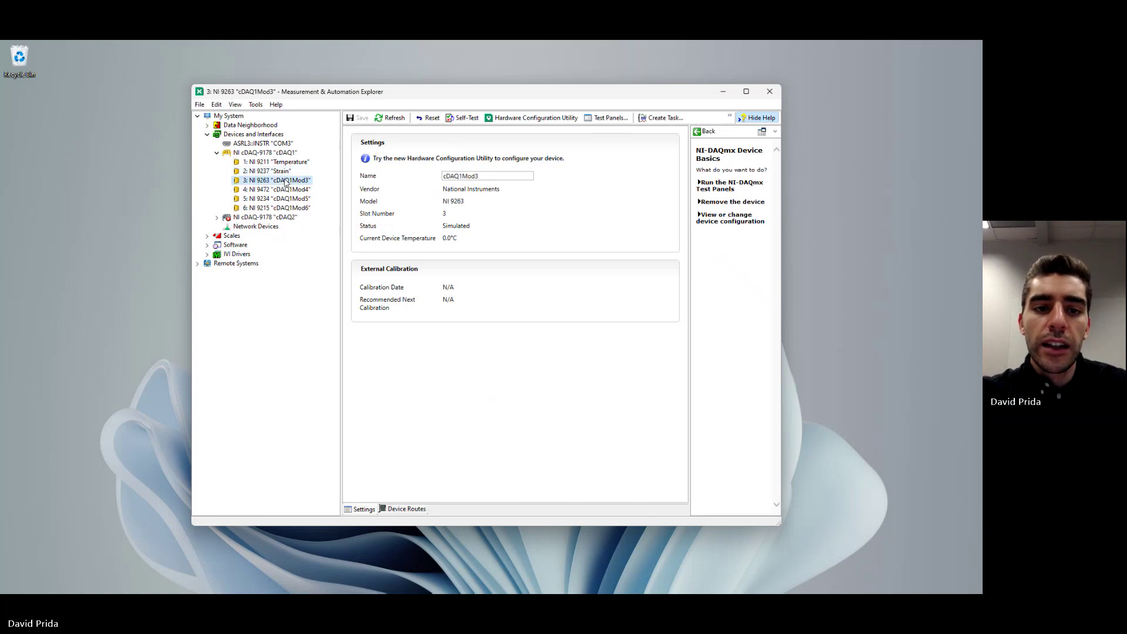
right_click(284, 181)
click(314, 225)
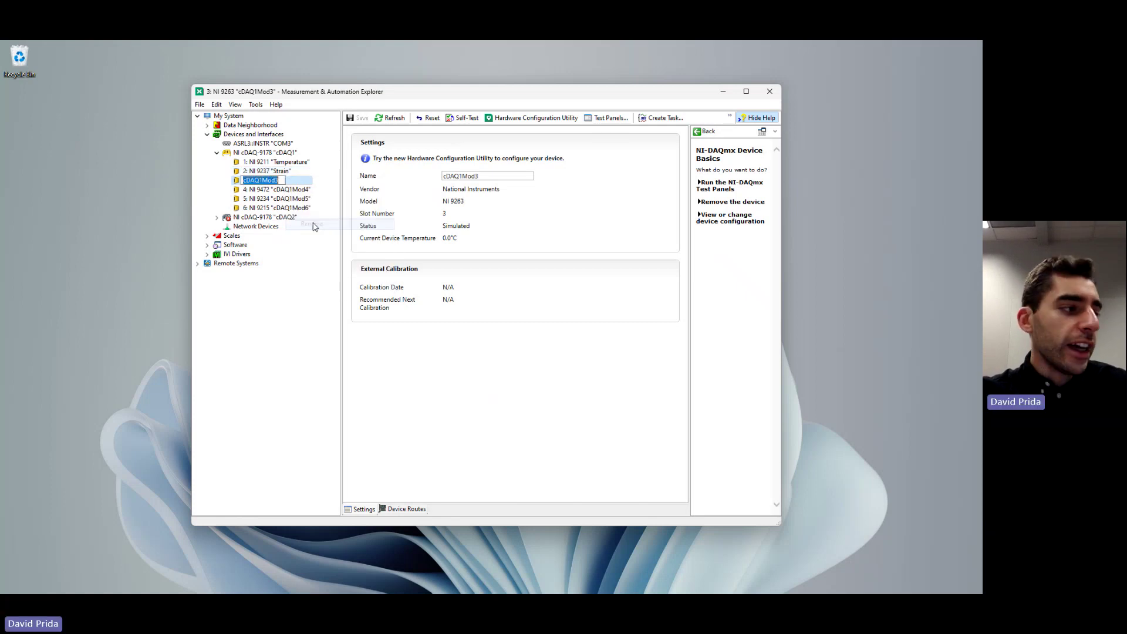
text(Volt)
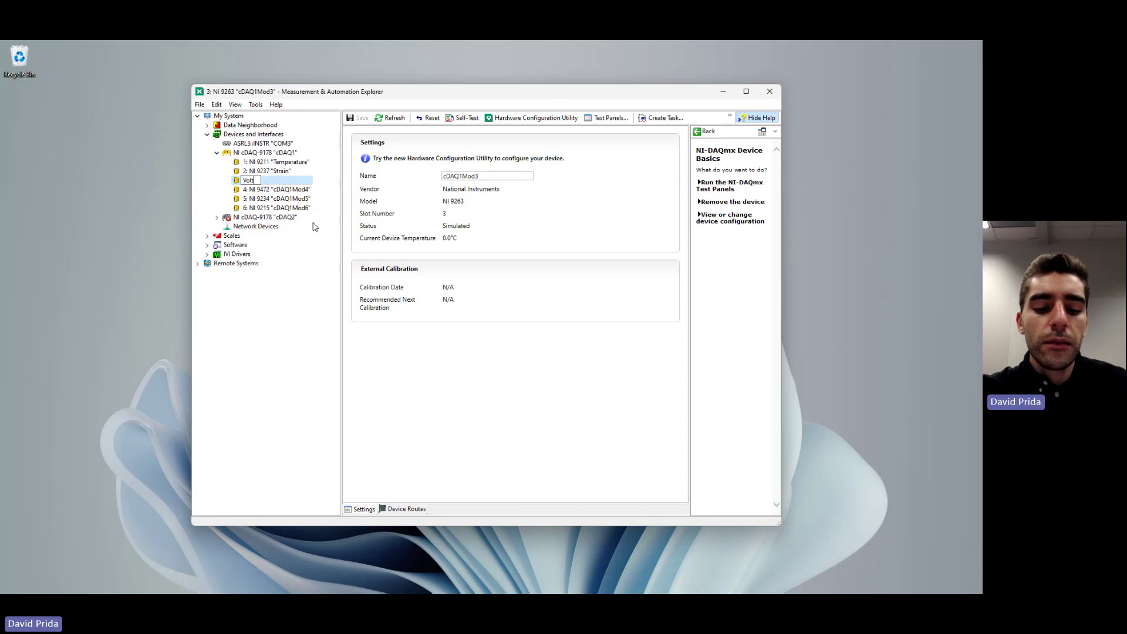
text(age_out)
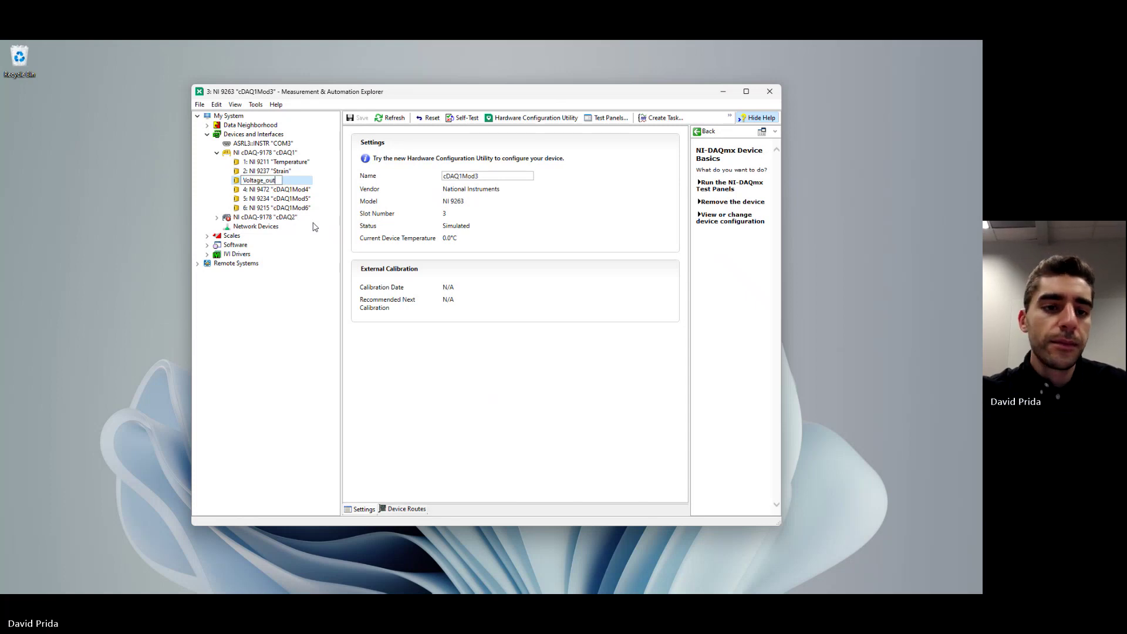
- Rename the NI 9472 module to Digital_out and the NI 9234 module to Sound_Vibration
click(292, 191)
right_click(292, 191)
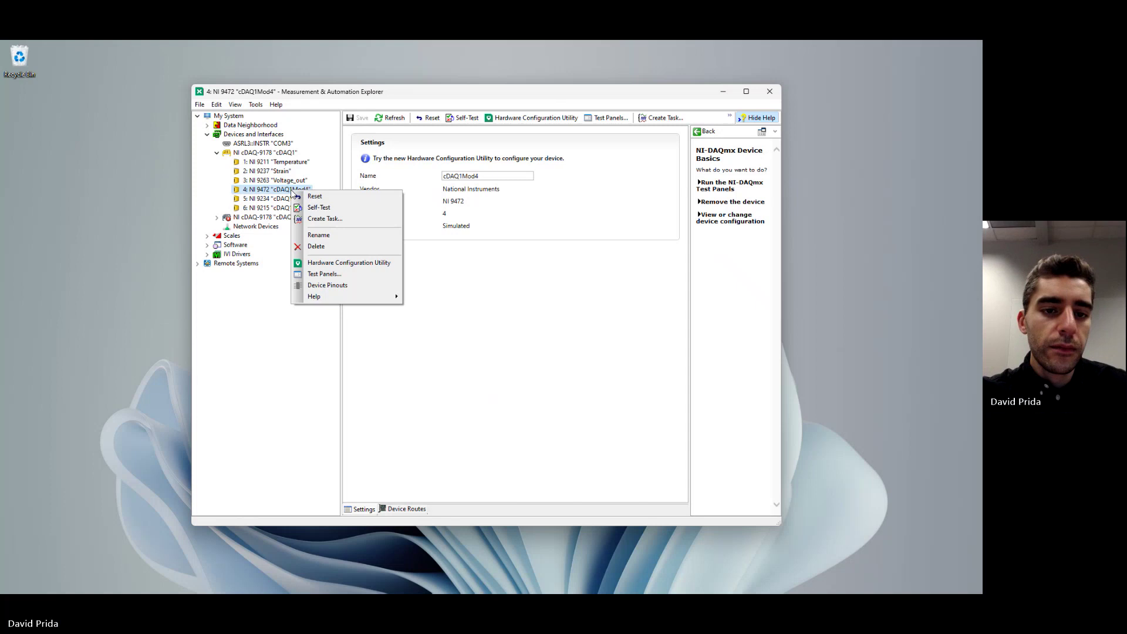
click(311, 236)
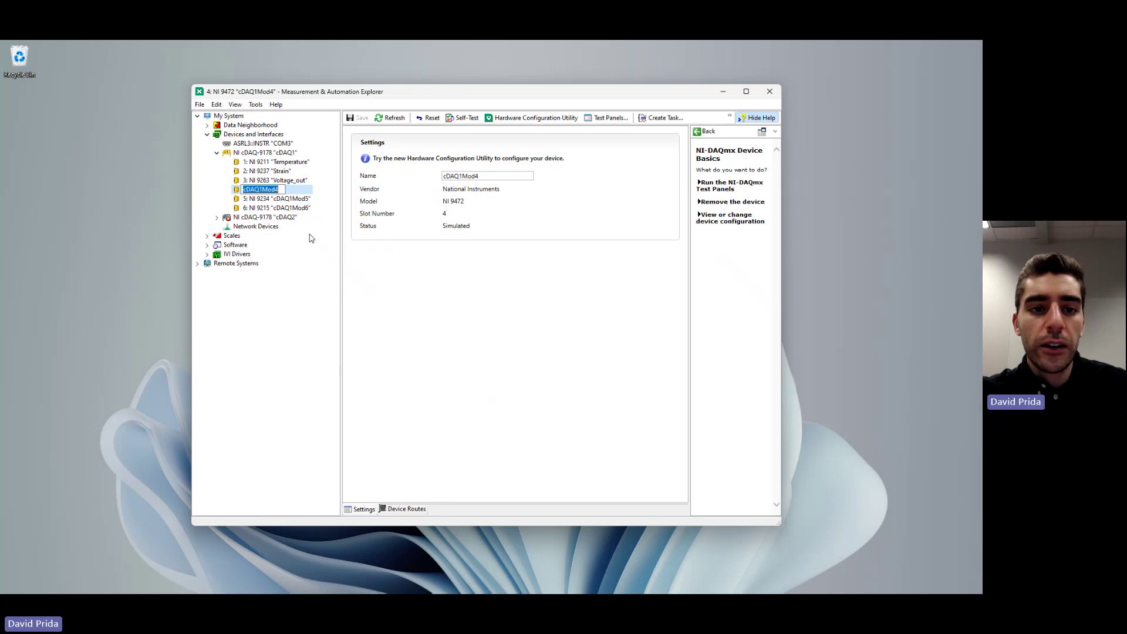
text(Digit)
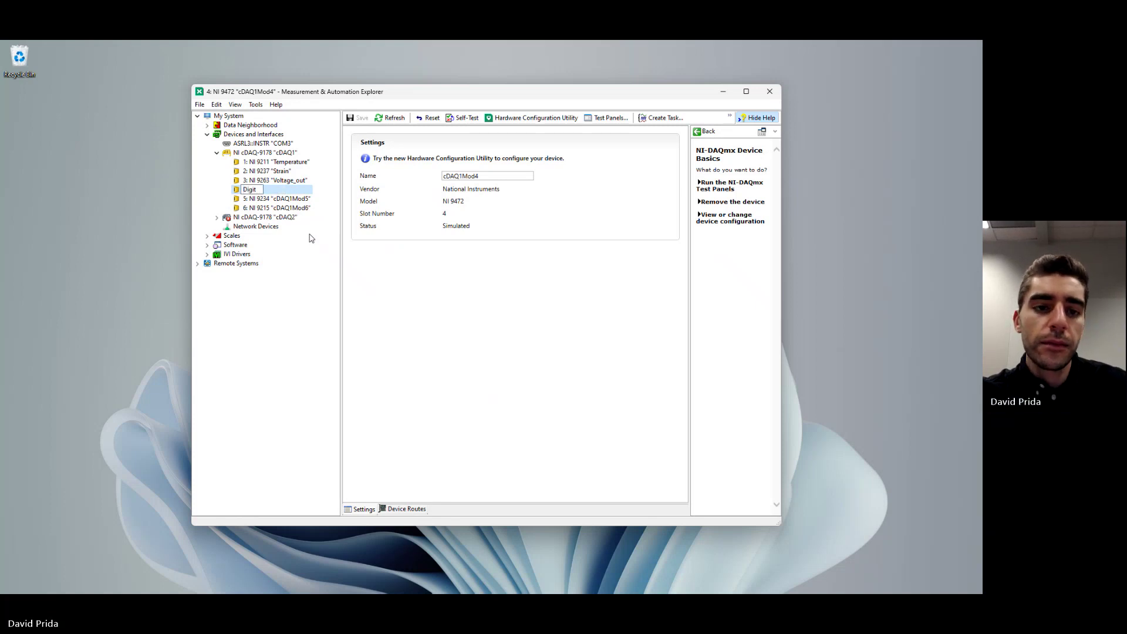
text(al _out)
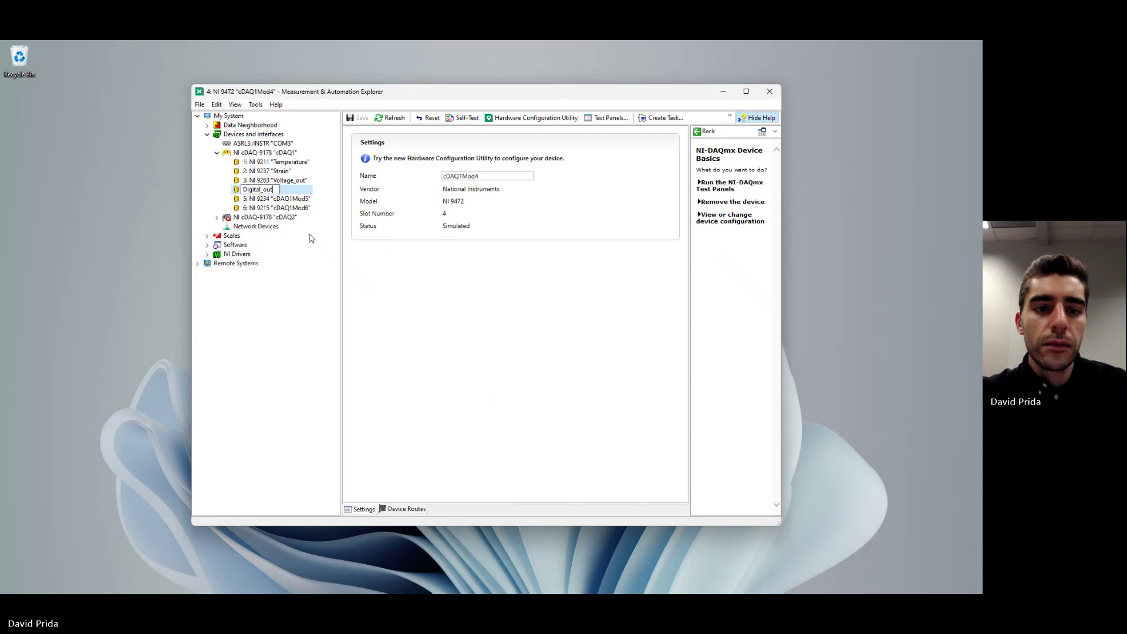
key(Return)
right_click(302, 201)
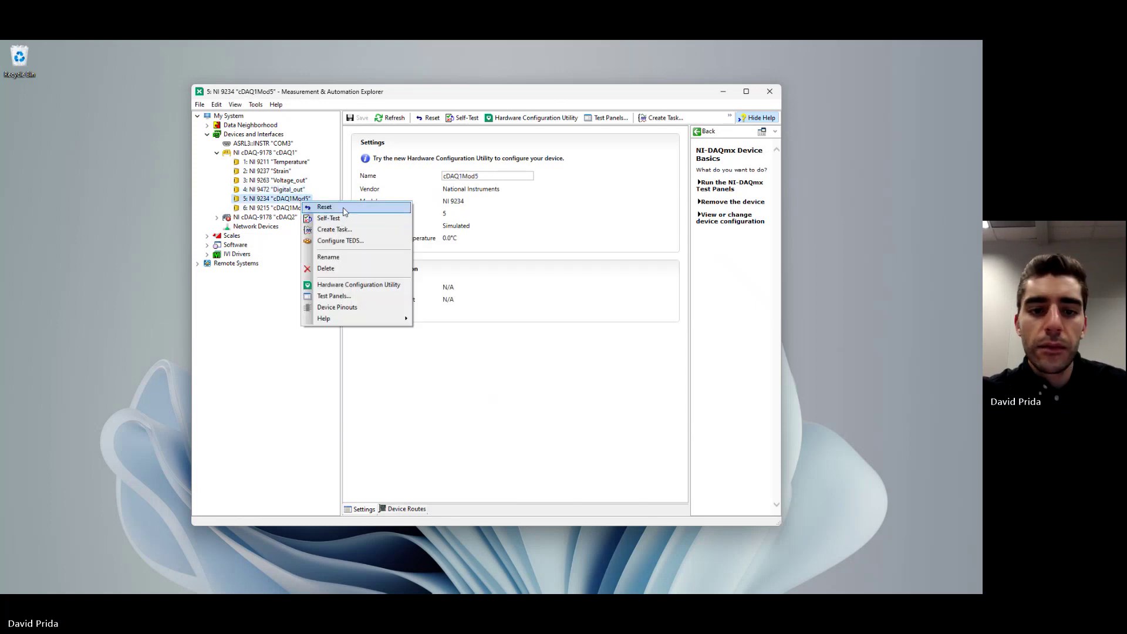
click(345, 259)
text(Sou)
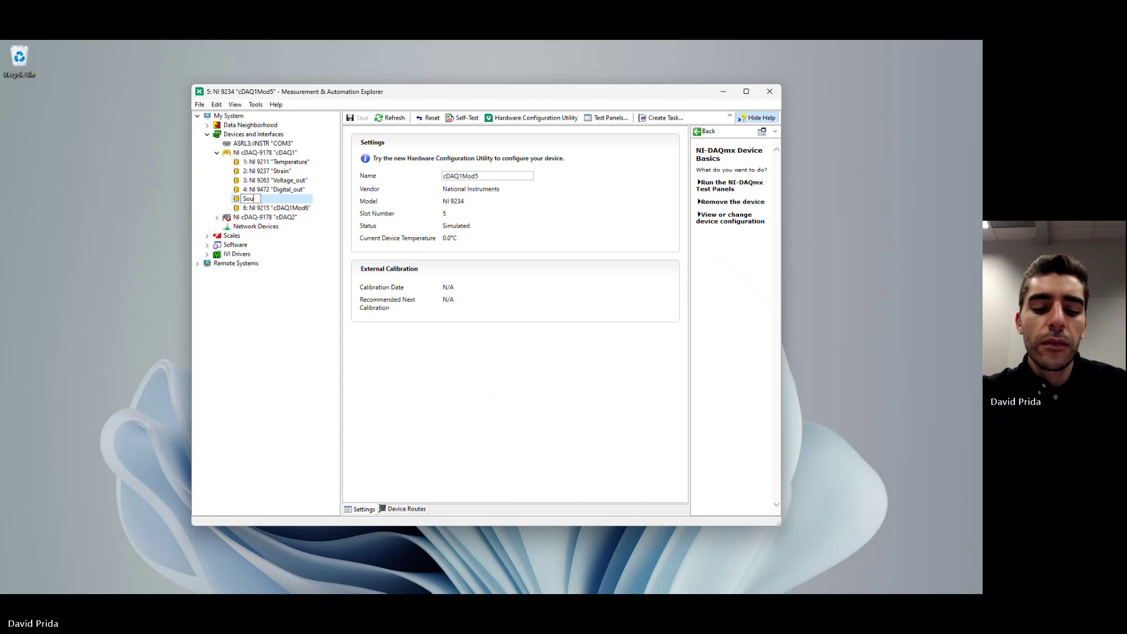
text(nd_)
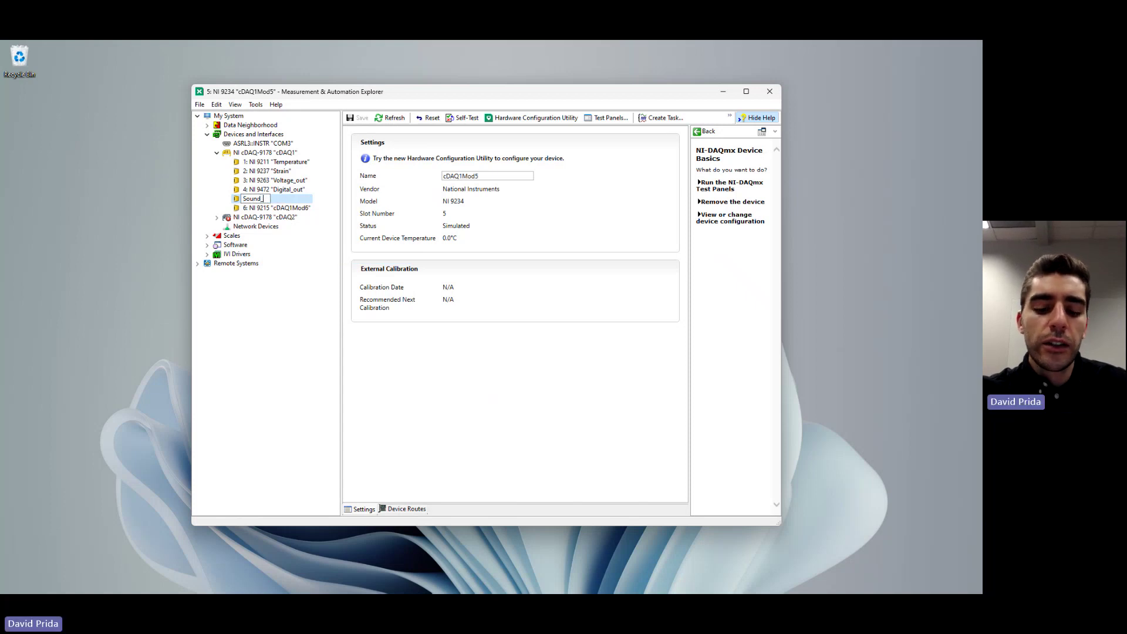
text(Vibration)
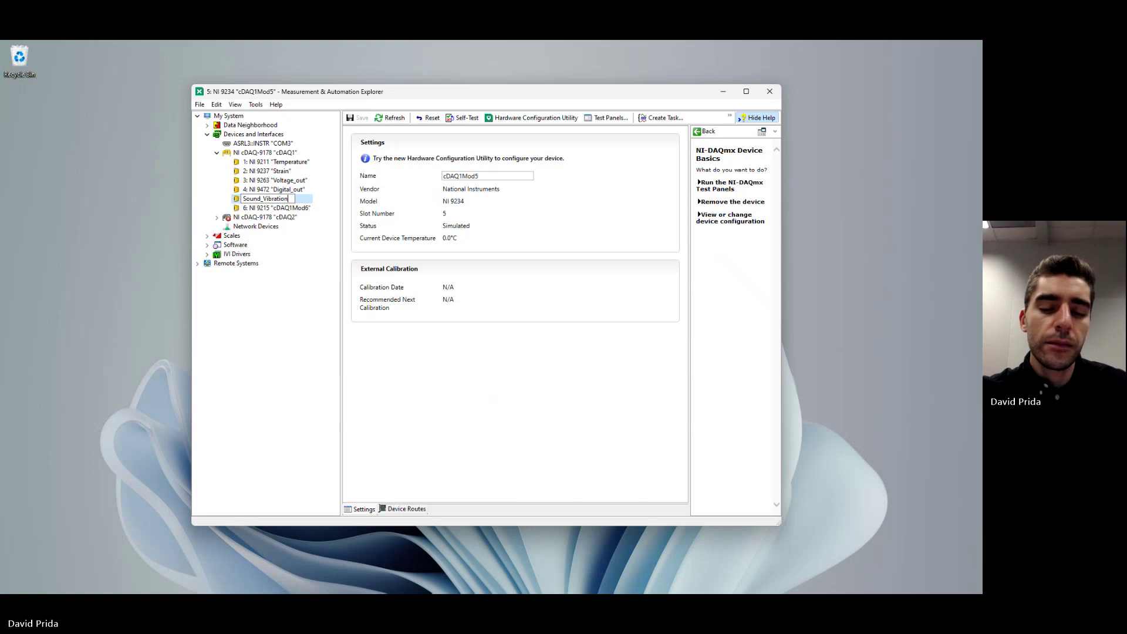
key(Return)
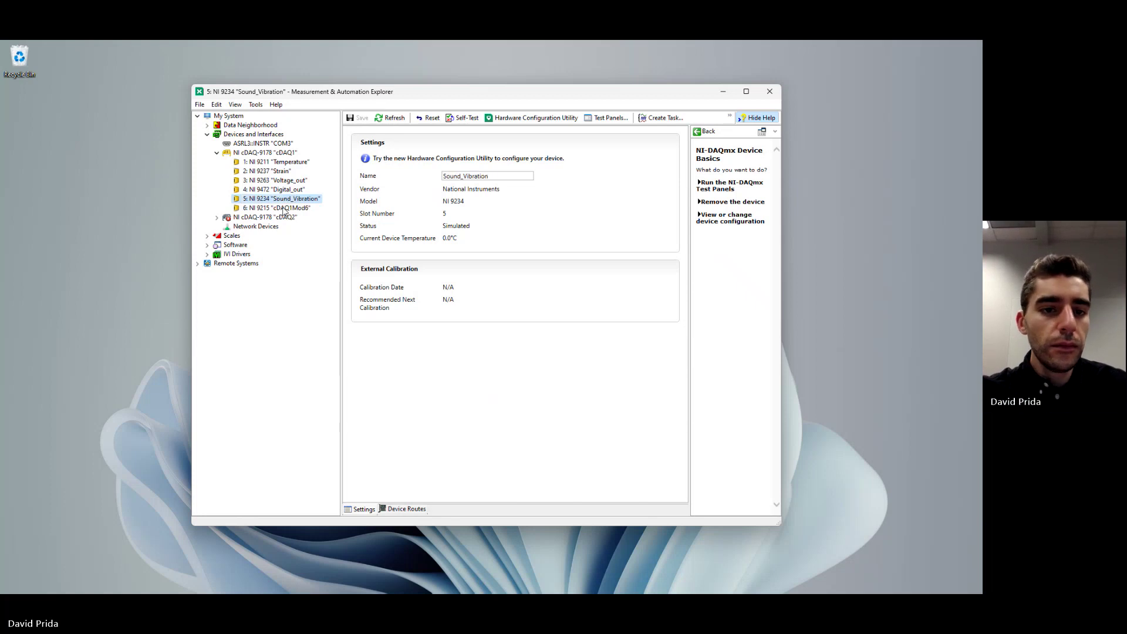
- Rename the NI 9215 module to Voltage_in and bring up its Test Panels
click(284, 208)
right_click(284, 212)
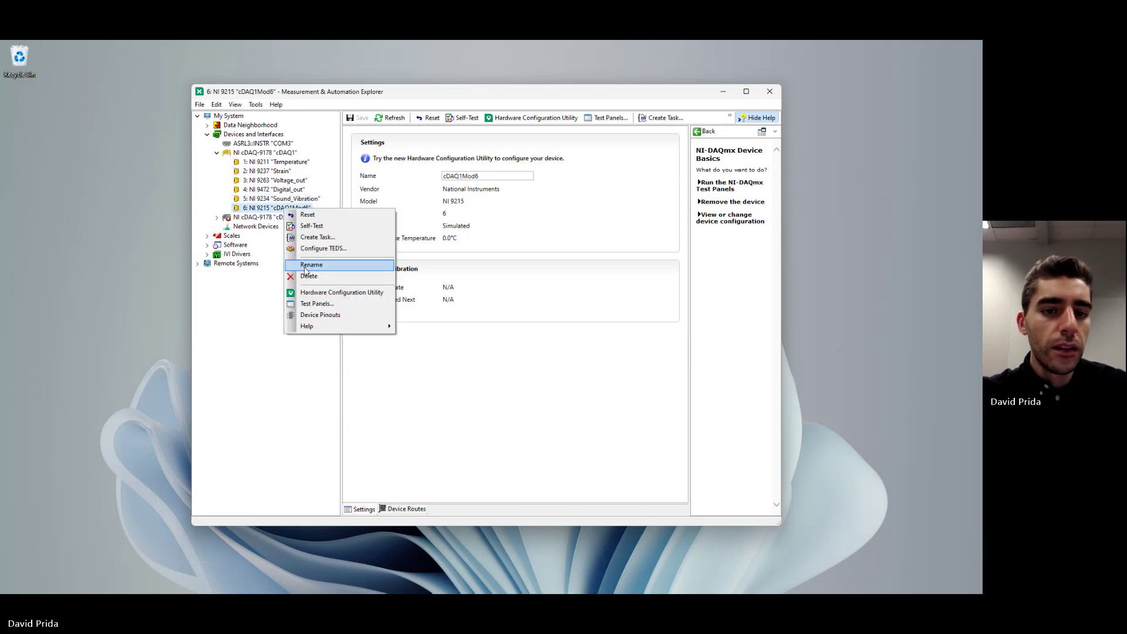
click(305, 267)
text(V)
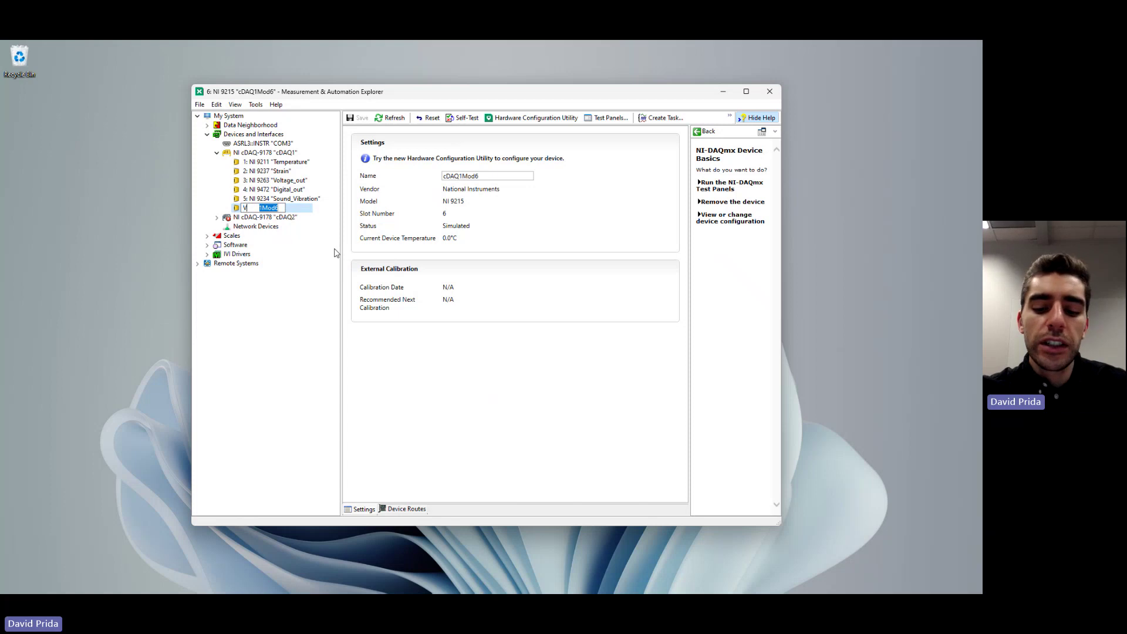
text(oltage_in)
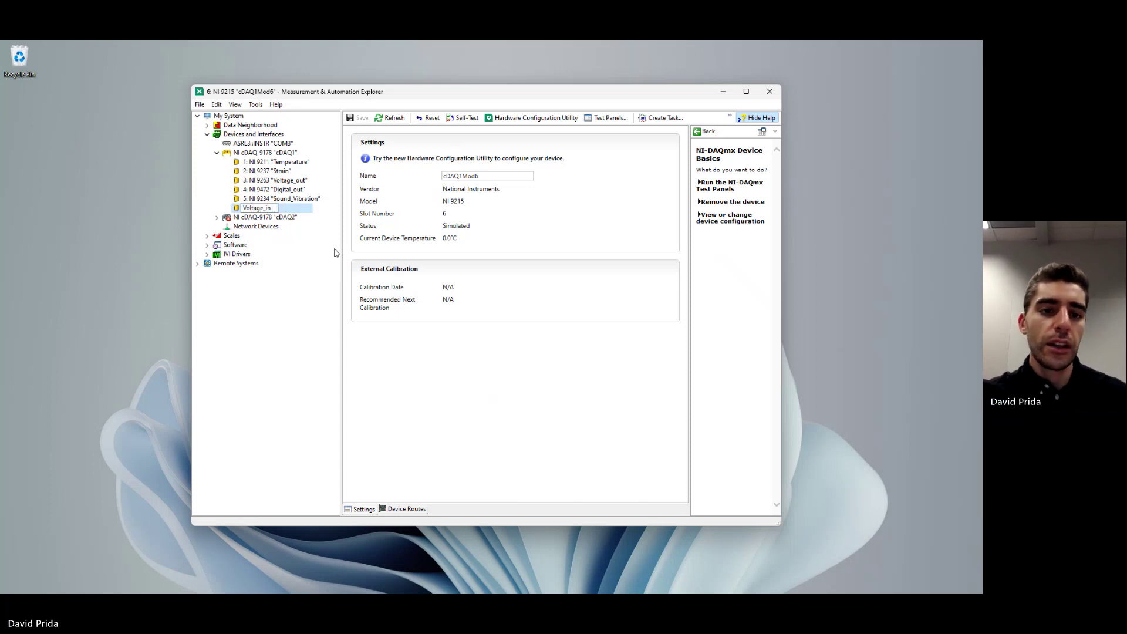
key(Return)
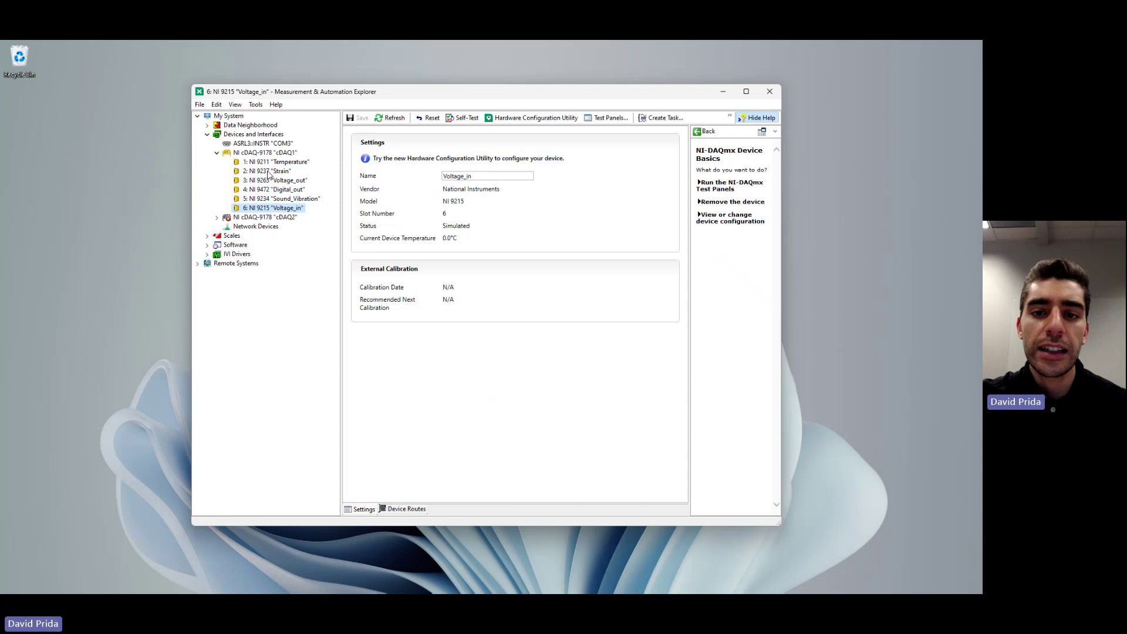
click(597, 121)
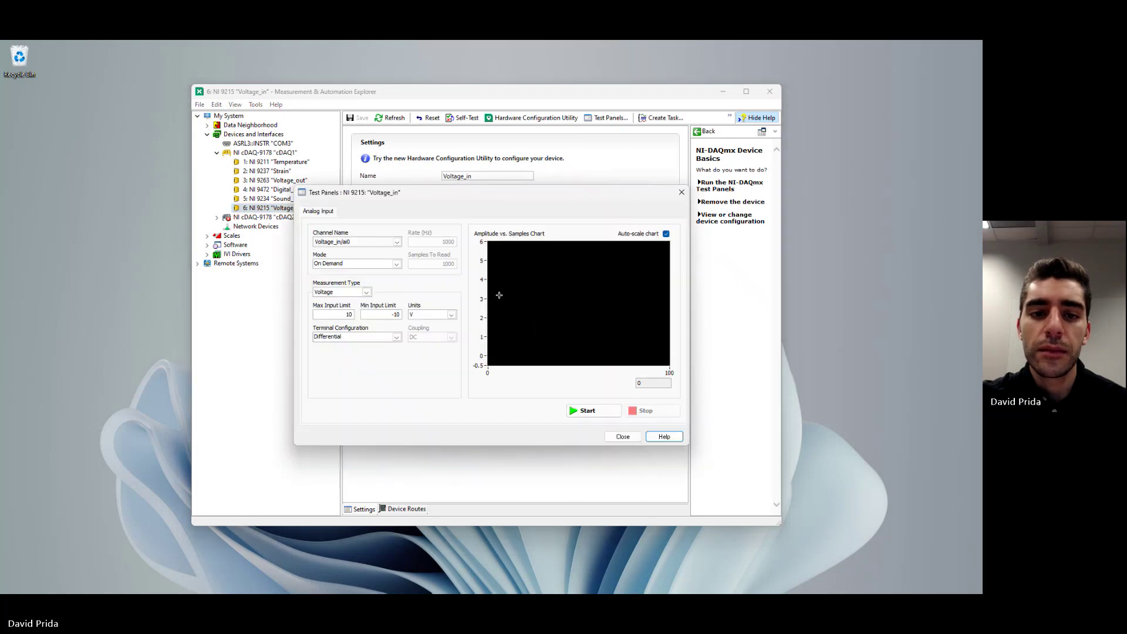
- Start and stop a simulated voltage acquisition in the NI 9215 test panel, then close it
click(579, 412)
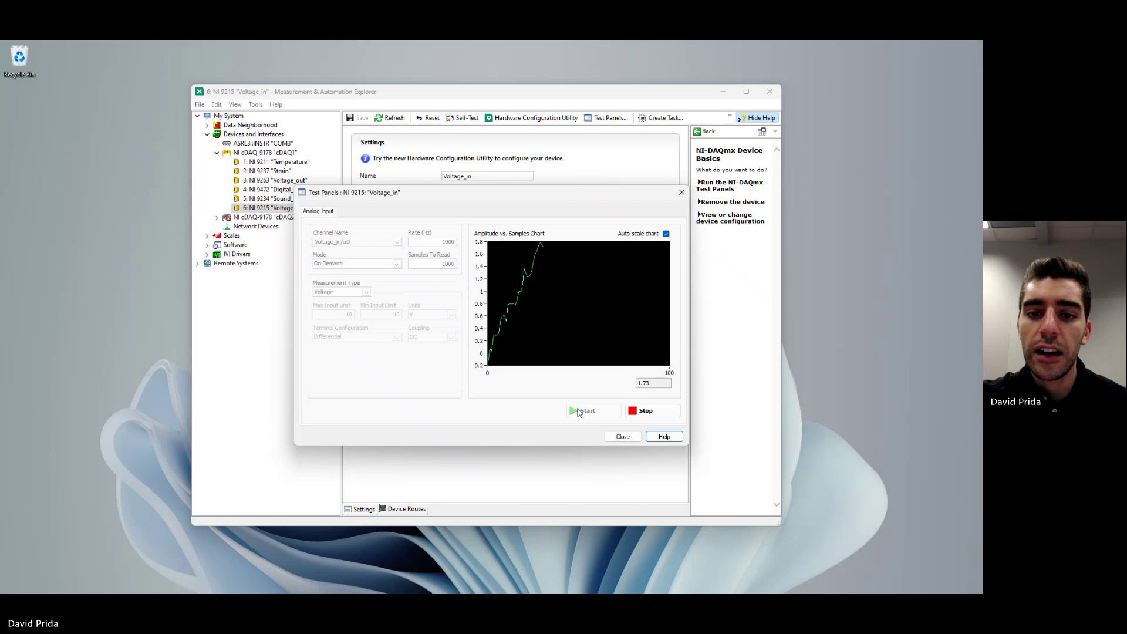
click(652, 413)
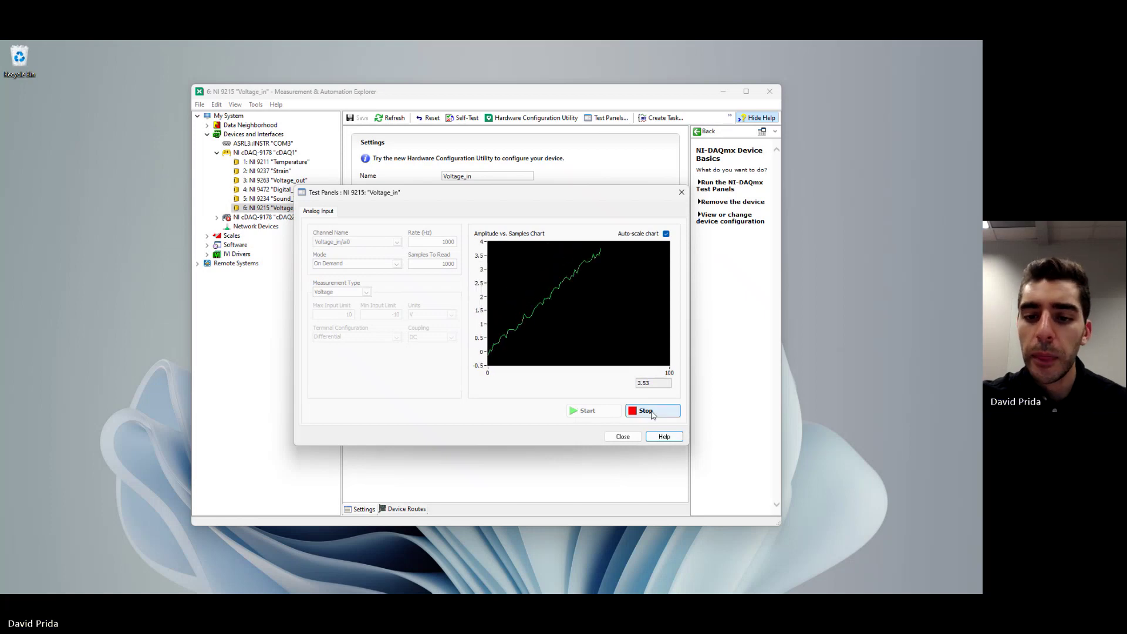
click(652, 414)
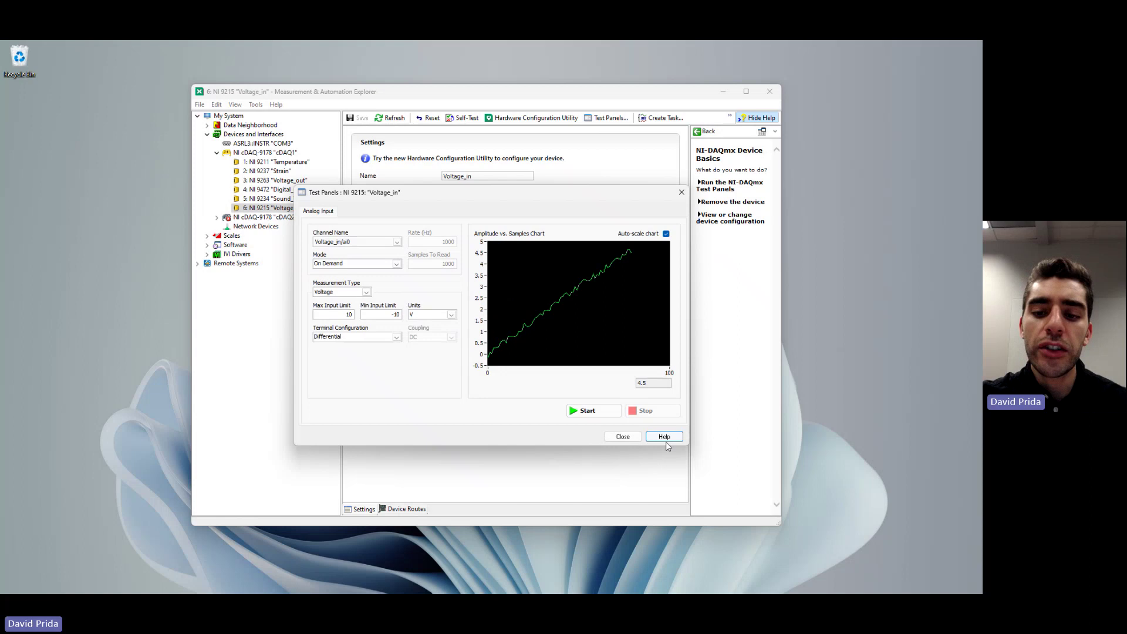
click(682, 192)
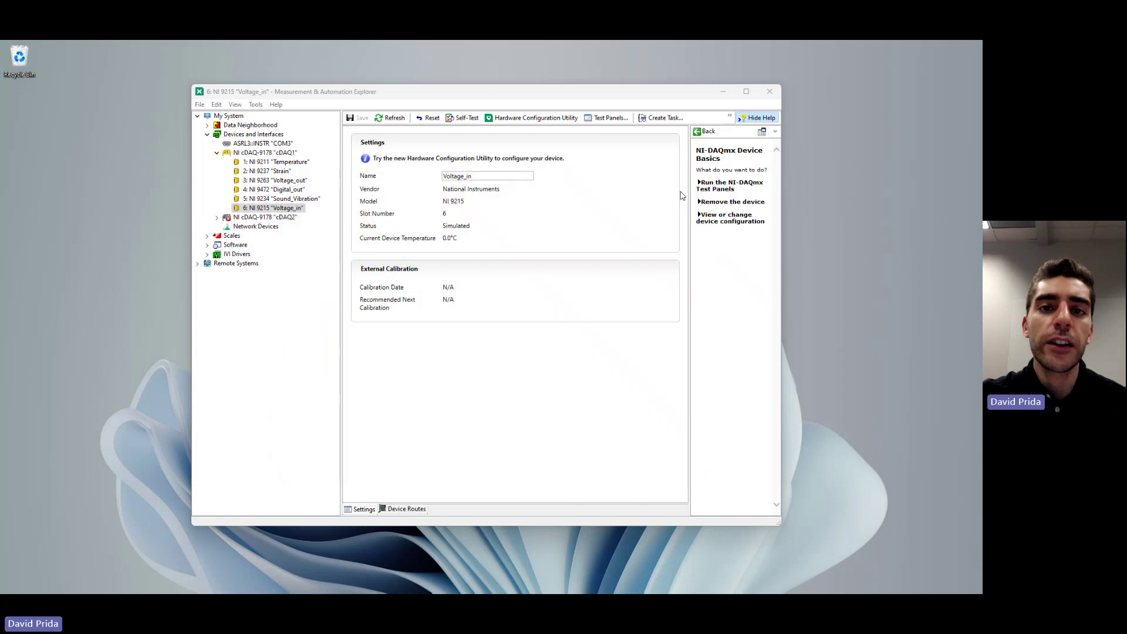